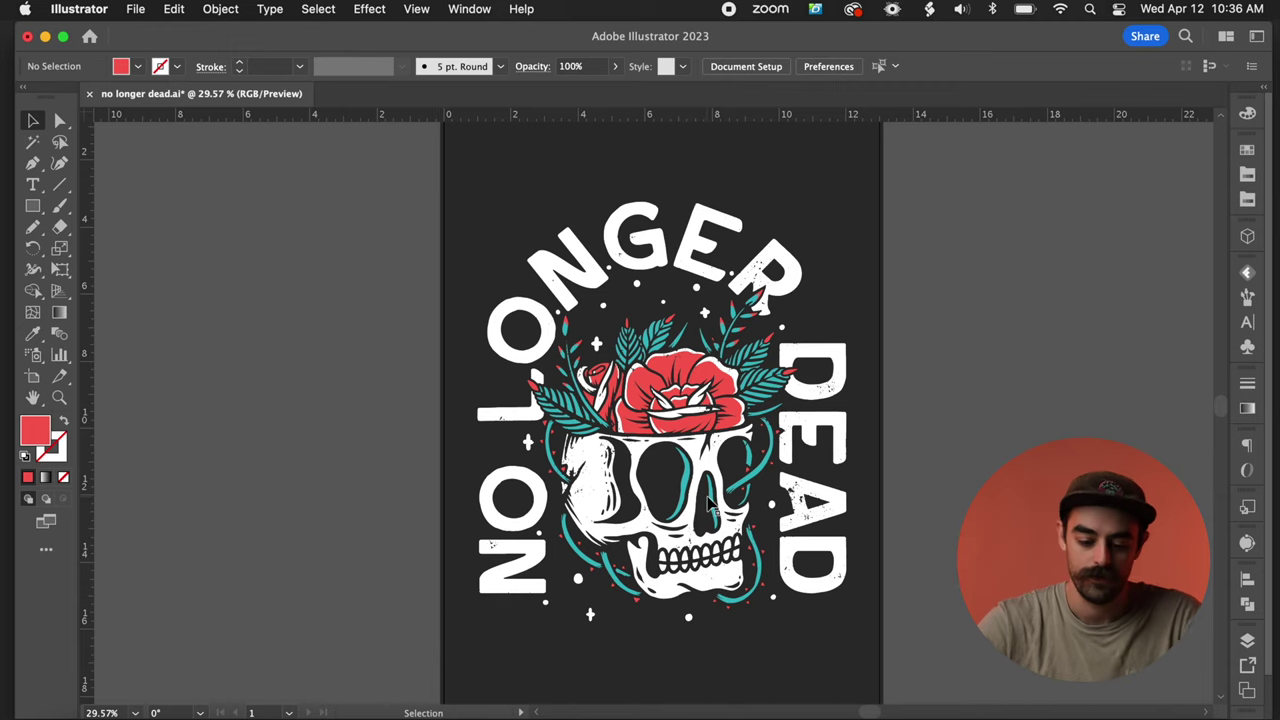
# Inspect the layers by pulling the white group and red rose fill aside, then undoing.
pyautogui.scroll(5, 706, 505)
pyautogui.scroll(-5, 706, 505)
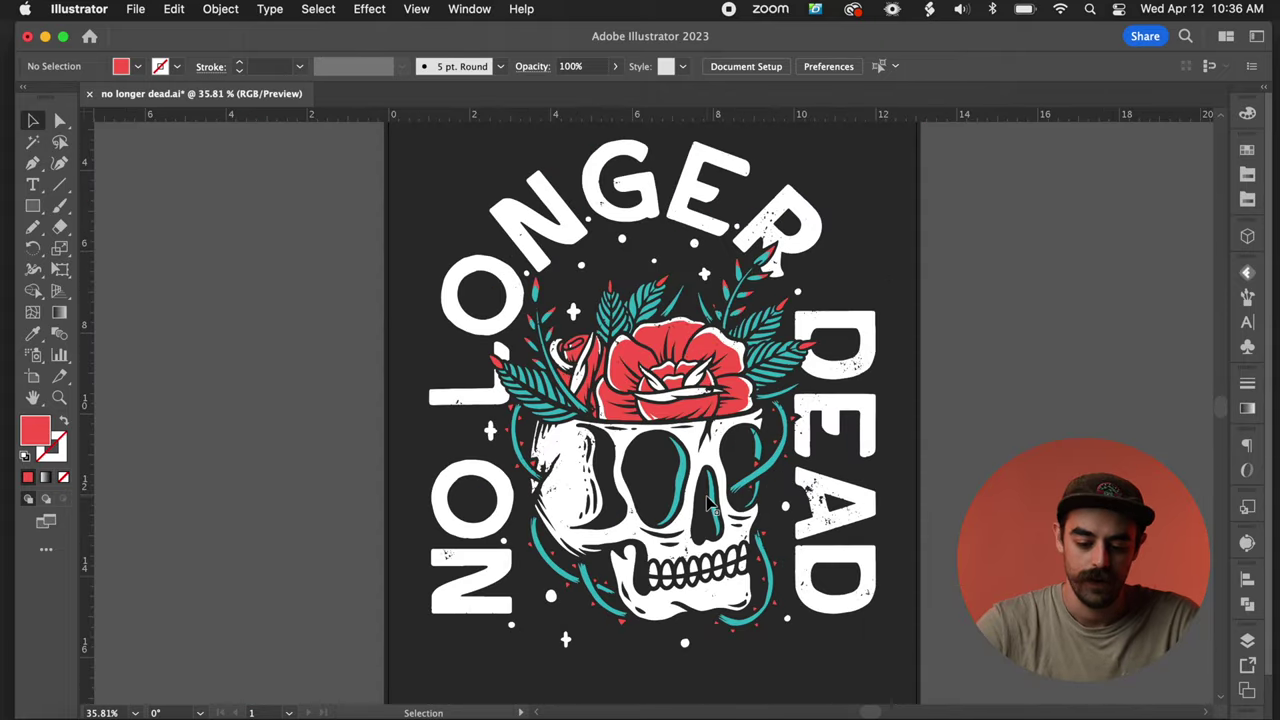
pyautogui.scroll(2, 706, 505)
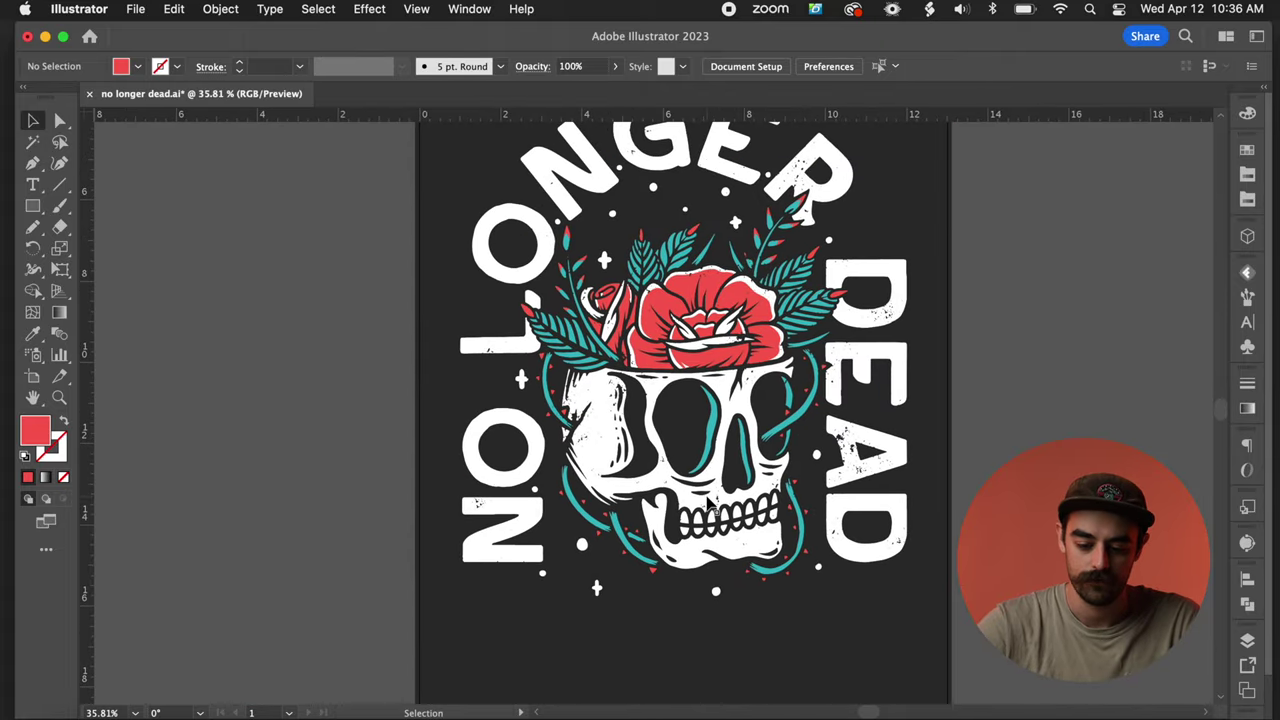
pyautogui.scroll(3, 706, 505)
pyautogui.scroll(-3, 706, 505)
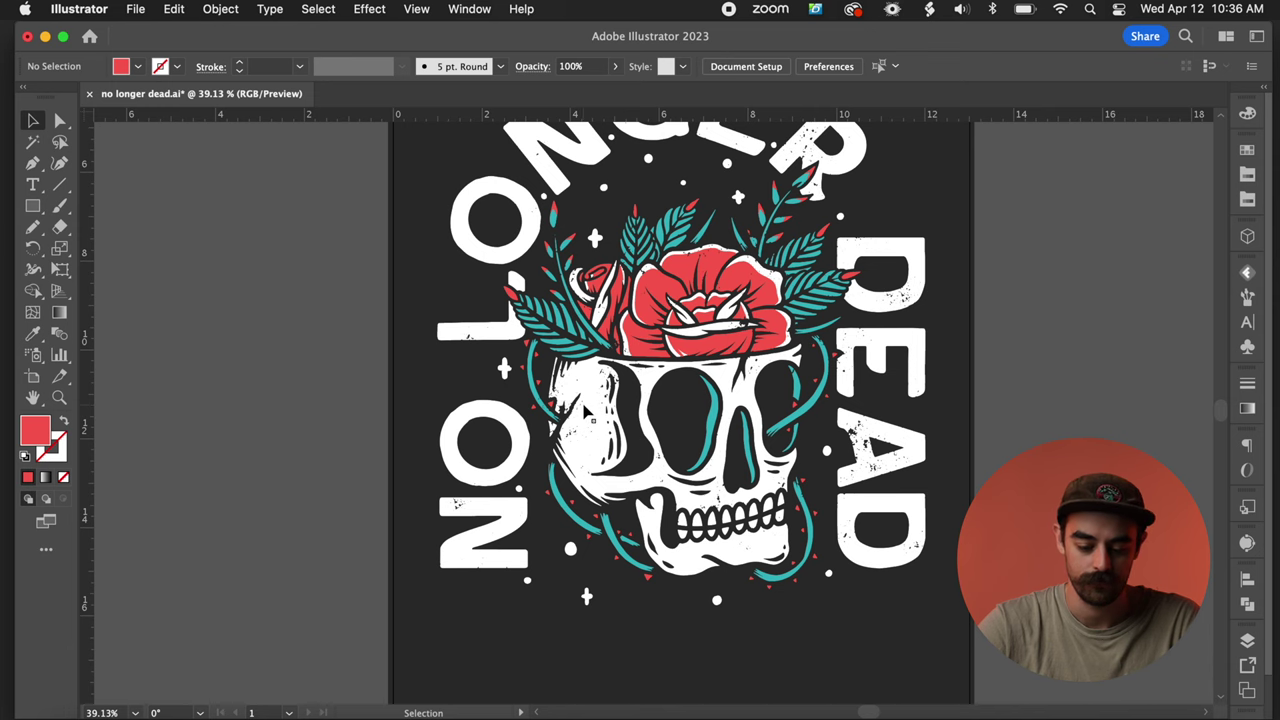
pyautogui.scroll(2, 588, 416)
pyautogui.hscroll(2, 588, 416)
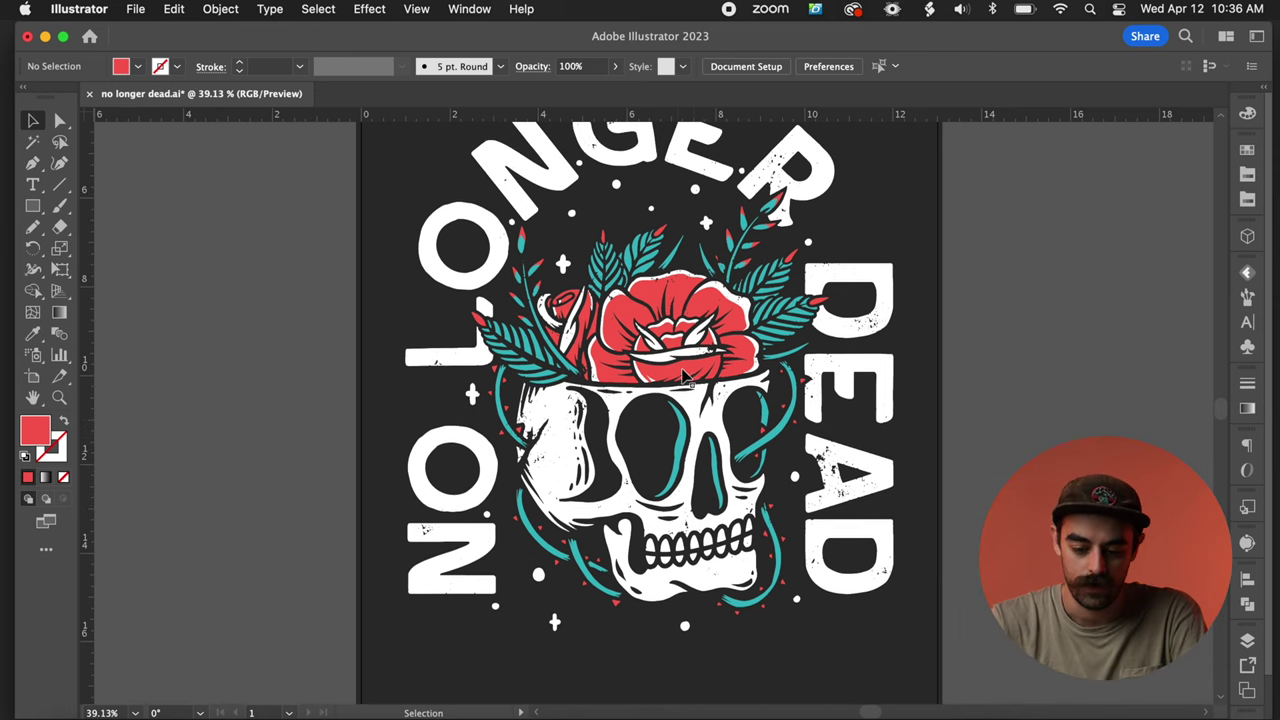
pyautogui.scroll(2, 680, 378)
pyautogui.scroll(-1, 680, 378)
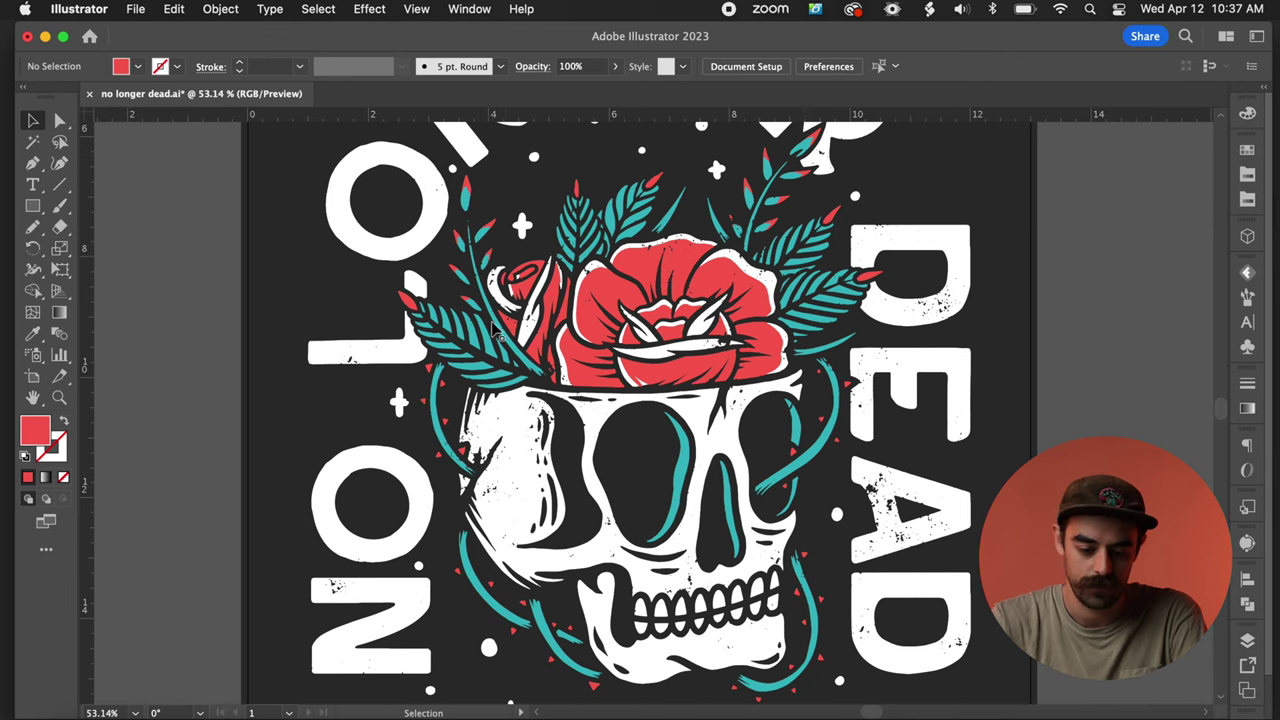
pyautogui.scroll(-5, 509, 367)
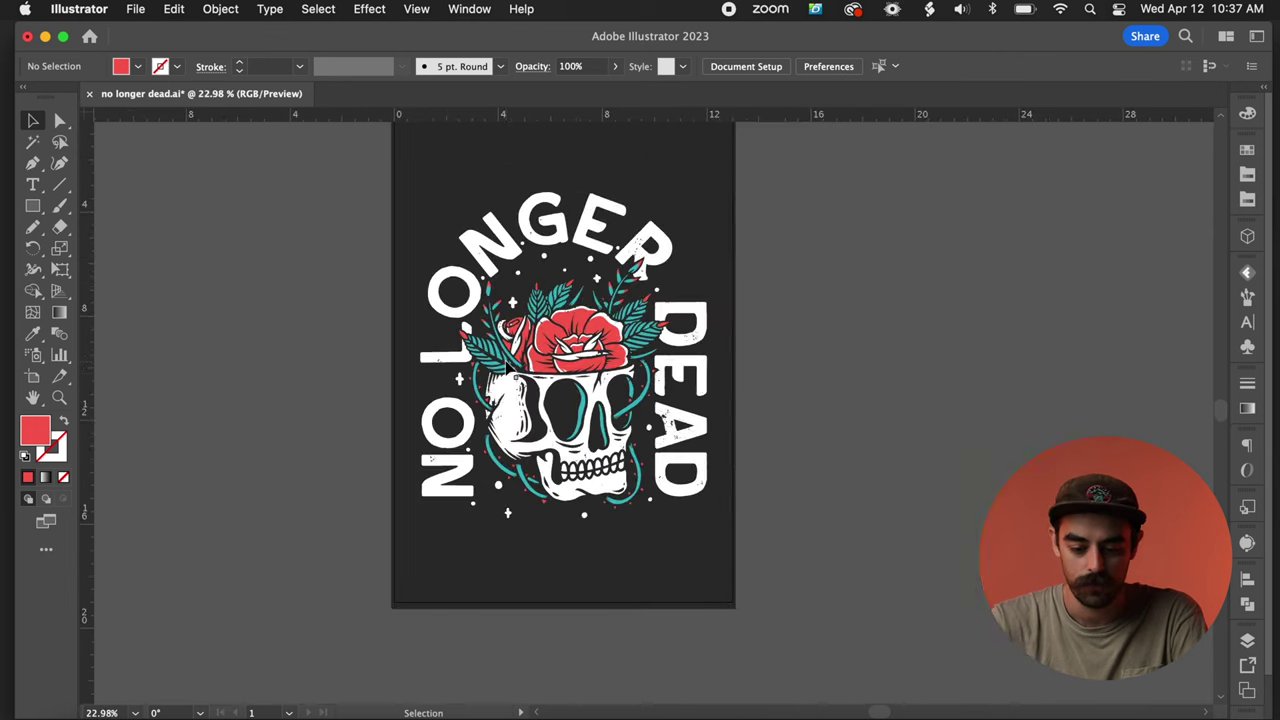
pyautogui.scroll(6, 509, 367)
pyautogui.scroll(2, 509, 367)
pyautogui.click(551, 491)
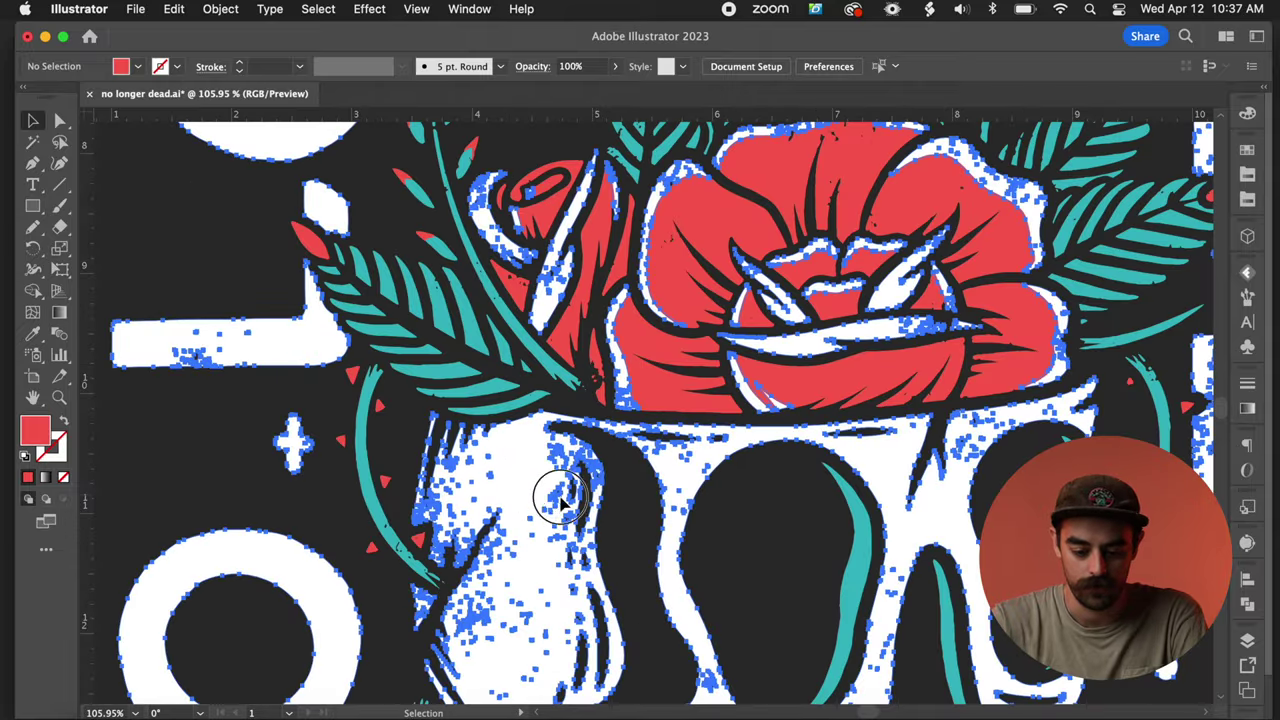
pyautogui.moveTo(551, 491); pyautogui.dragTo(718, 553)
pyautogui.press('cmd+z')
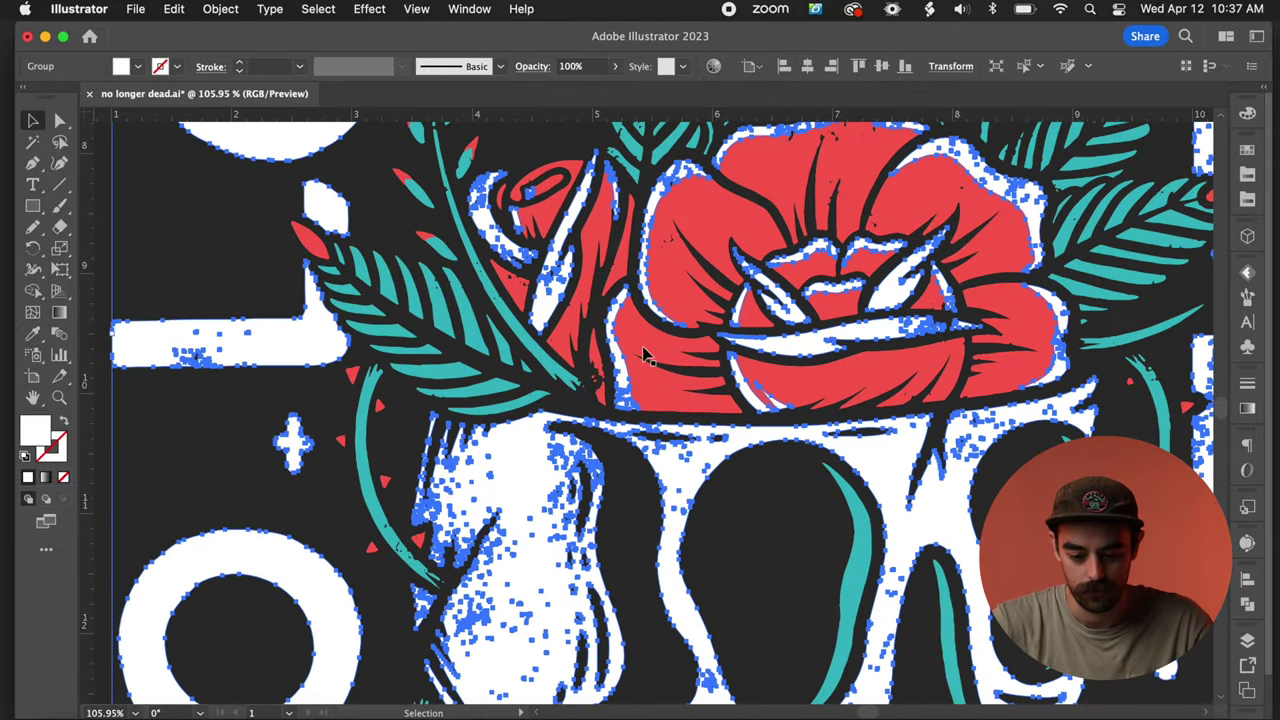
pyautogui.moveTo(655, 364); pyautogui.dragTo(748, 390)
pyautogui.press('super+z')
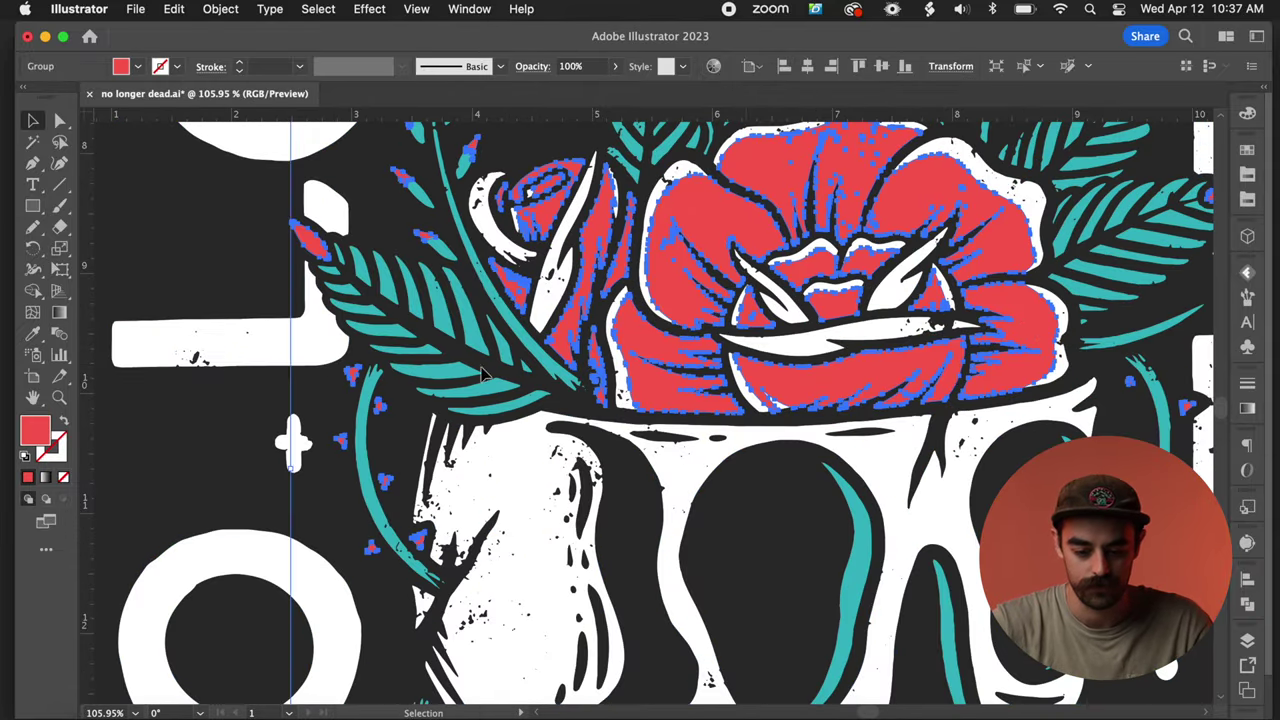
# Check the teal leaf, red rose and white lettering groups by selecting each in turn.
pyautogui.click(515, 378)
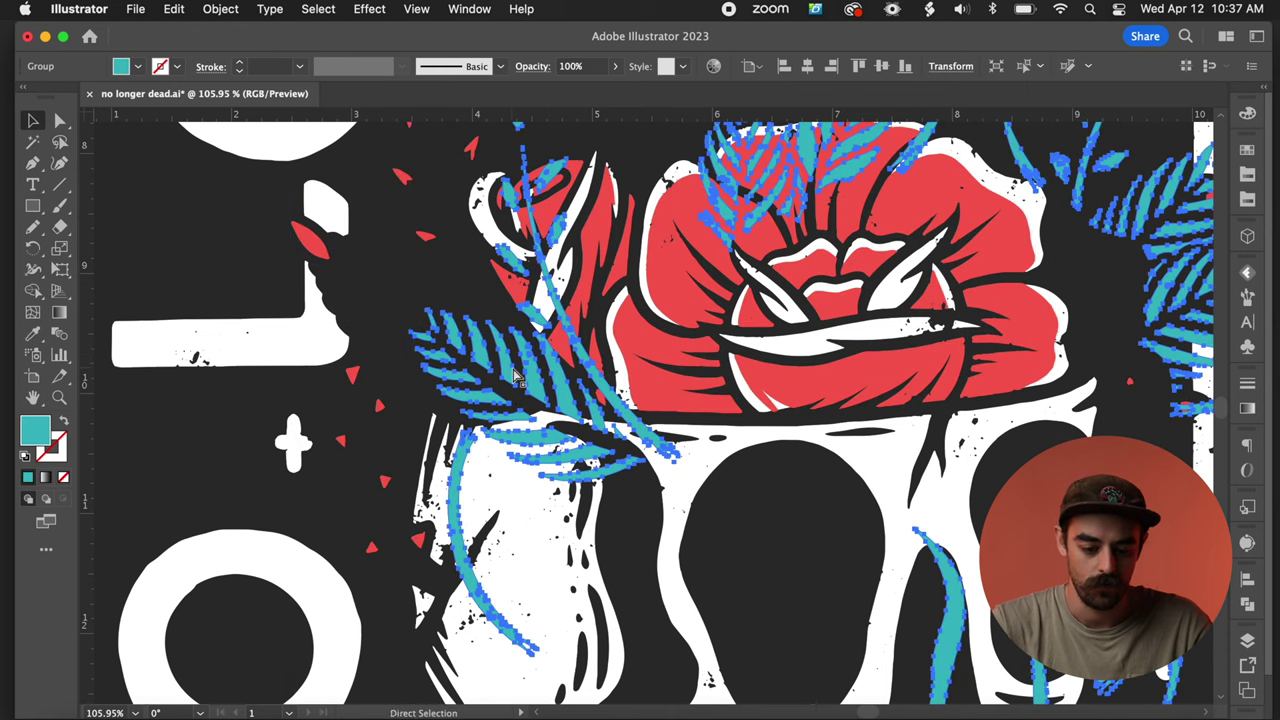
pyautogui.scroll(-5, 240, 475)
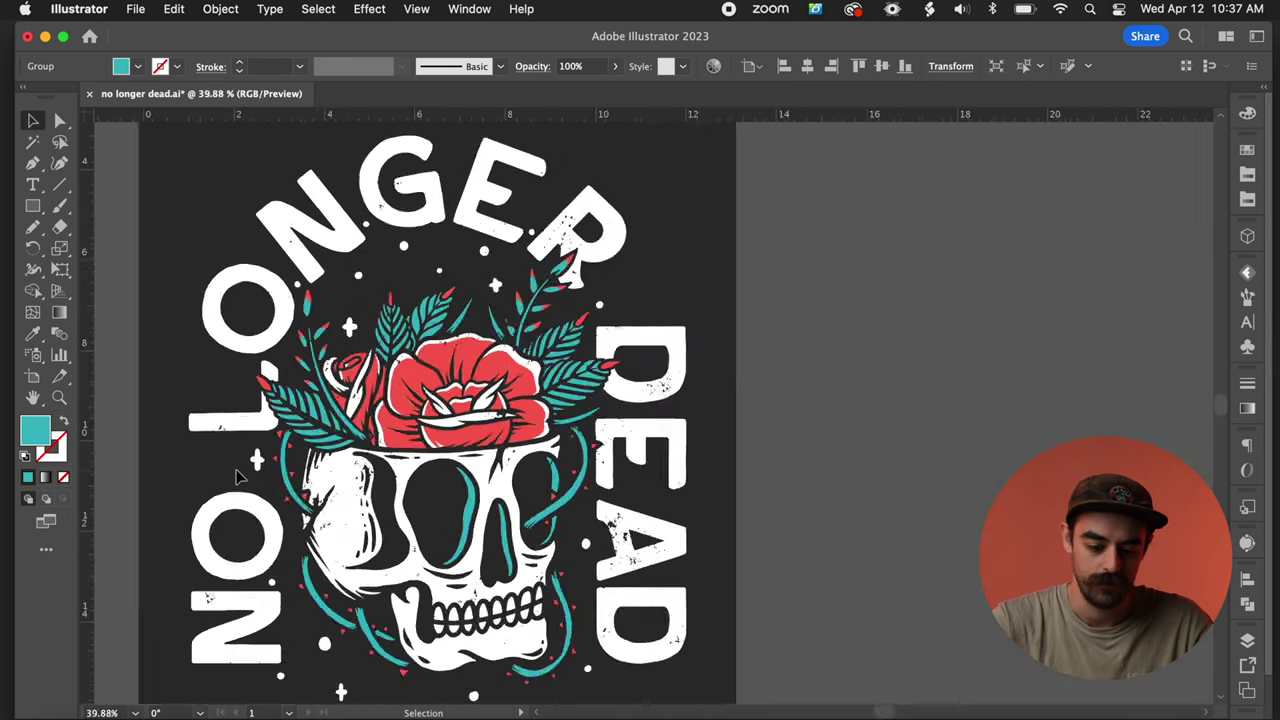
pyautogui.click(731, 410)
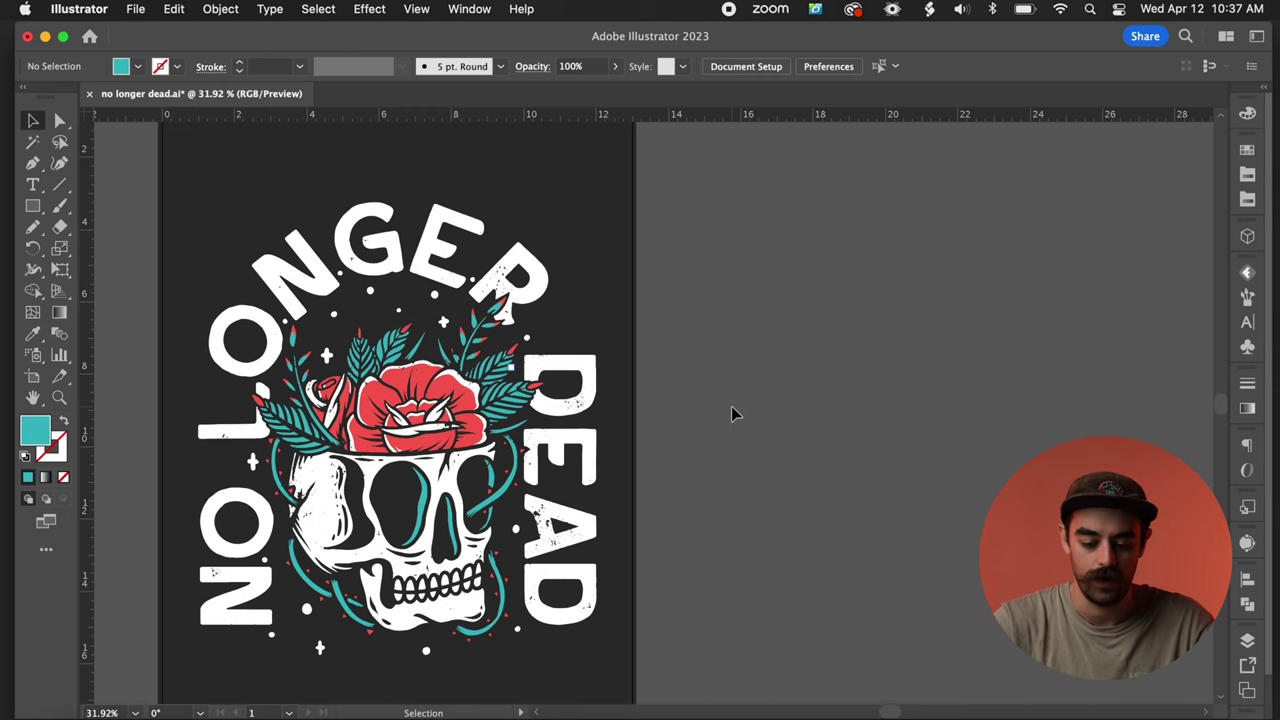
pyautogui.scroll(-2, 731, 406)
pyautogui.hscroll(-2, 731, 406)
pyautogui.scroll(3, 731, 406)
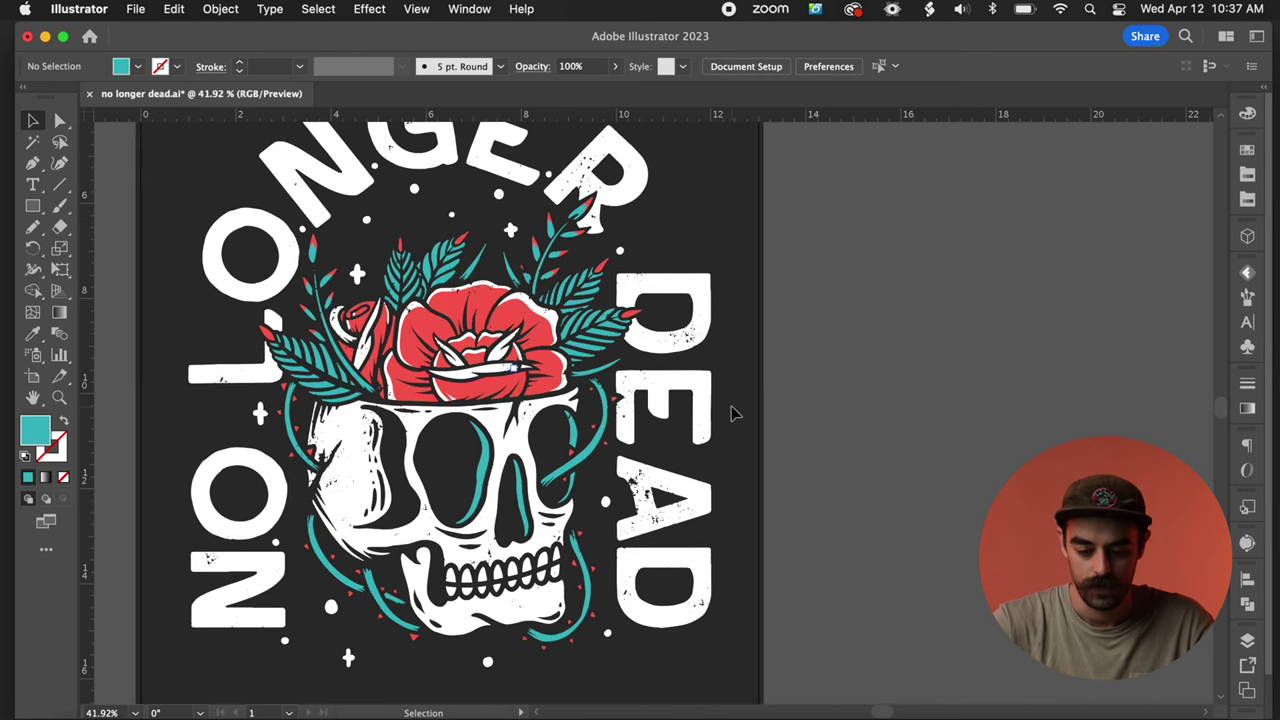
pyautogui.hscroll(-2, 731, 406)
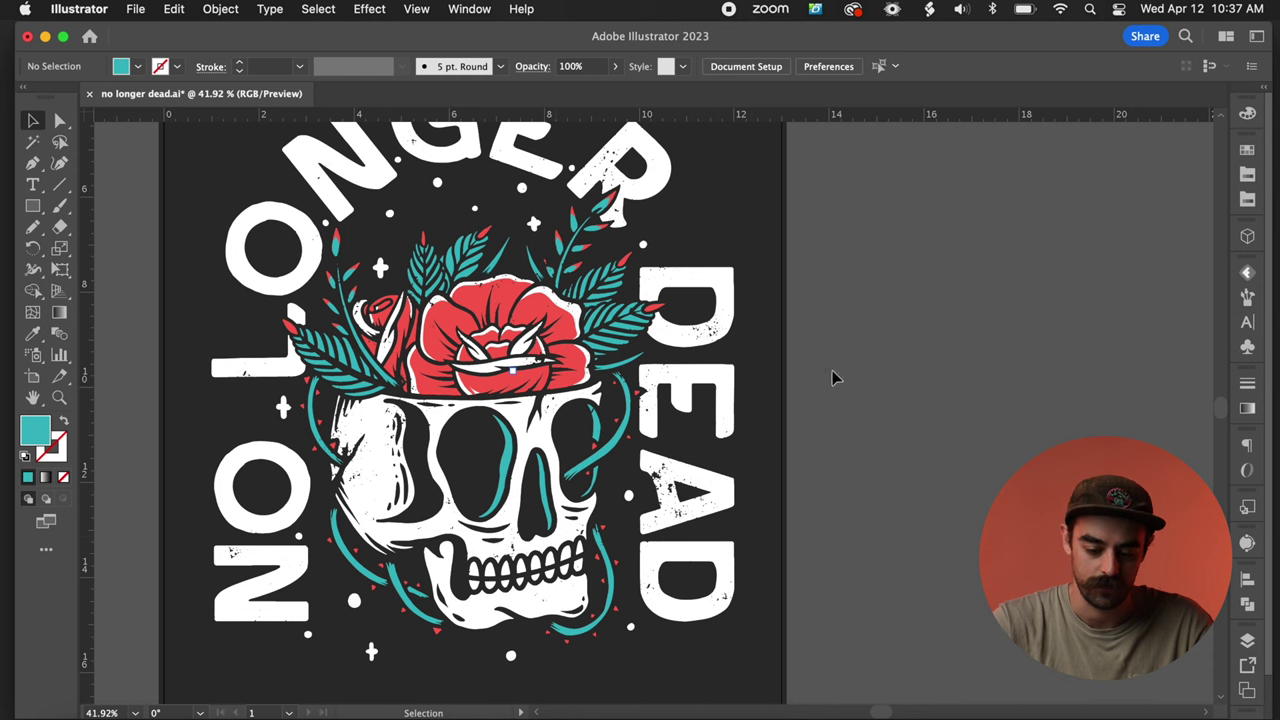
pyautogui.hscroll(-2, 560, 545)
pyautogui.scroll(-2, 560, 545)
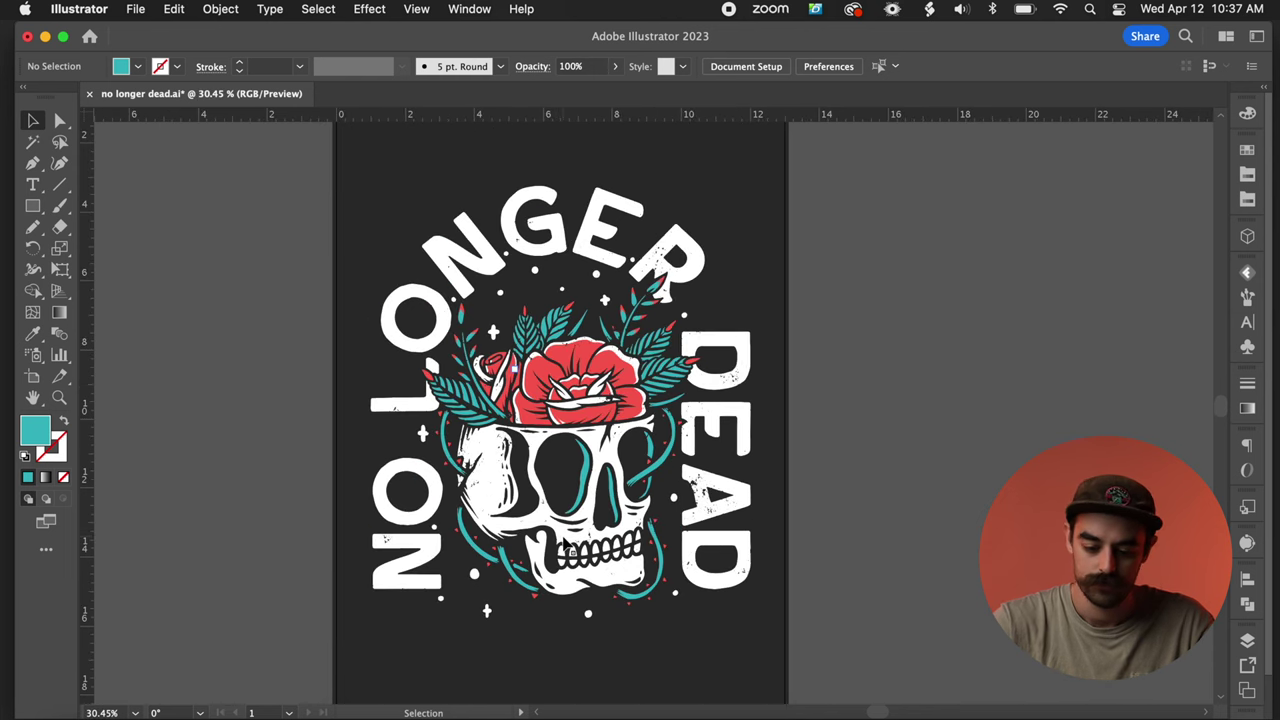
pyautogui.scroll(-2, 612, 556)
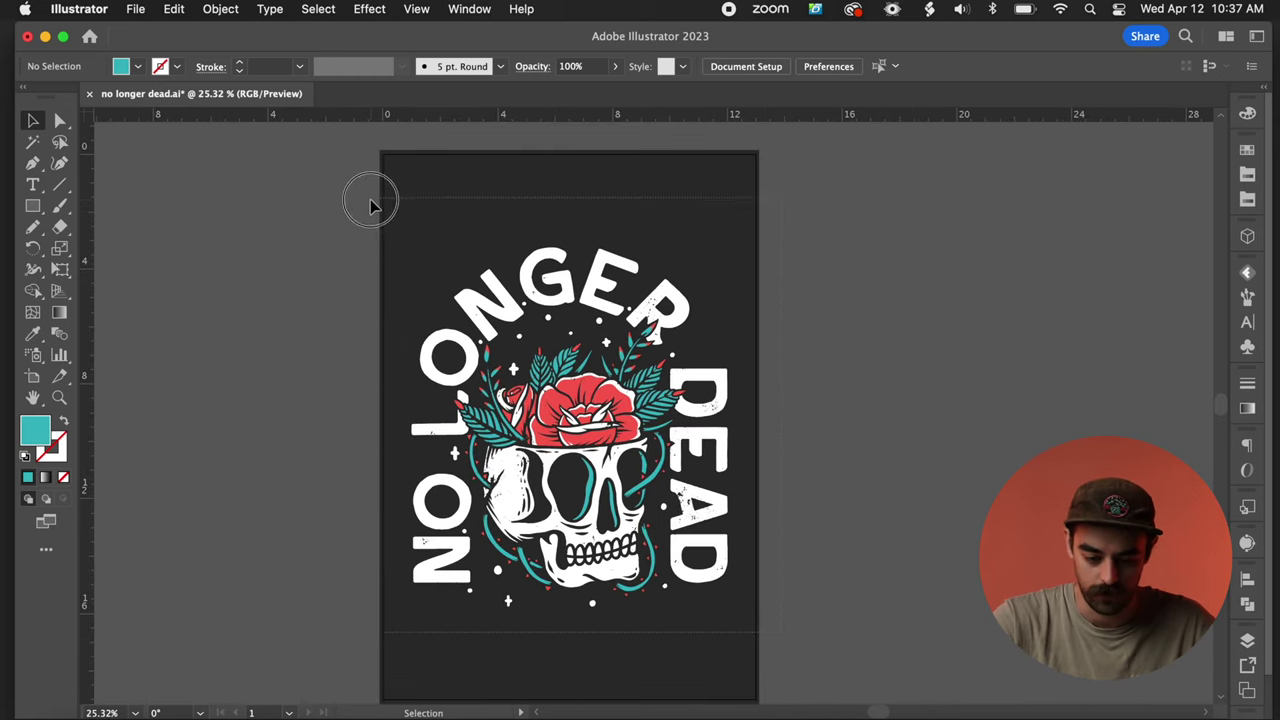
pyautogui.moveTo(371, 200); pyautogui.dragTo(417, 252)
pyautogui.click(810, 308)
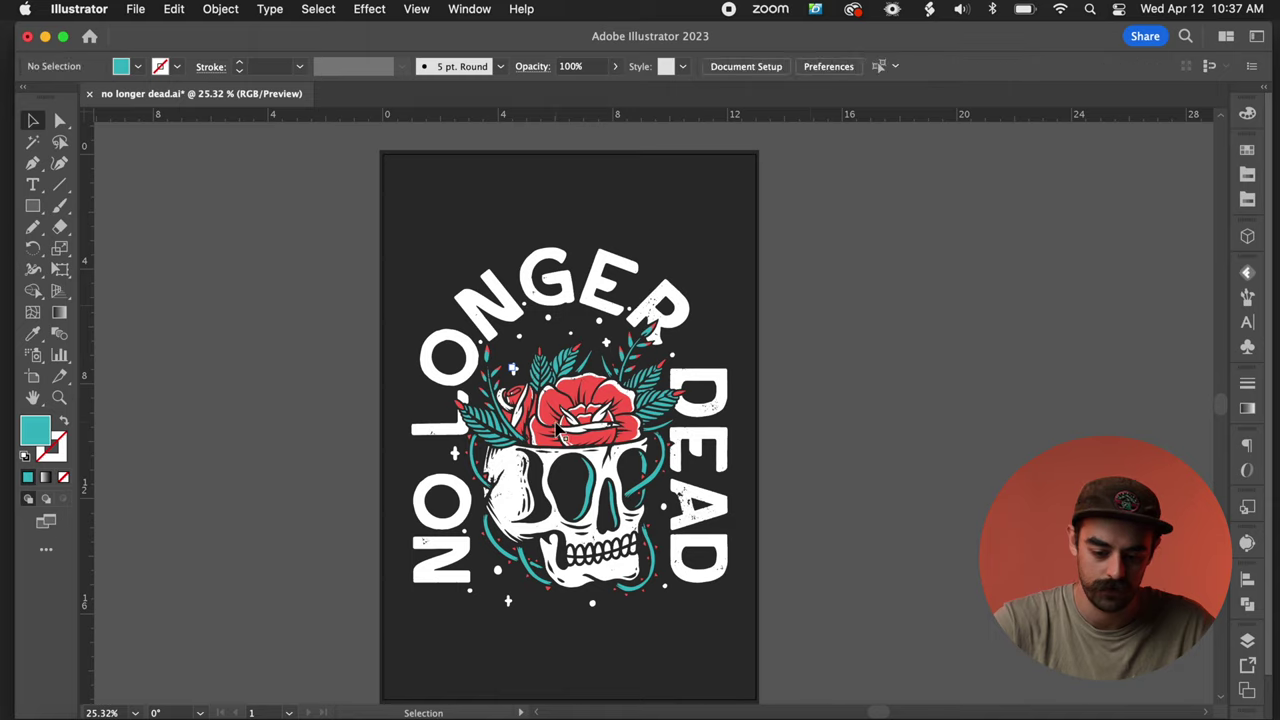
pyautogui.scroll(5, 560, 430)
pyautogui.click(530, 362)
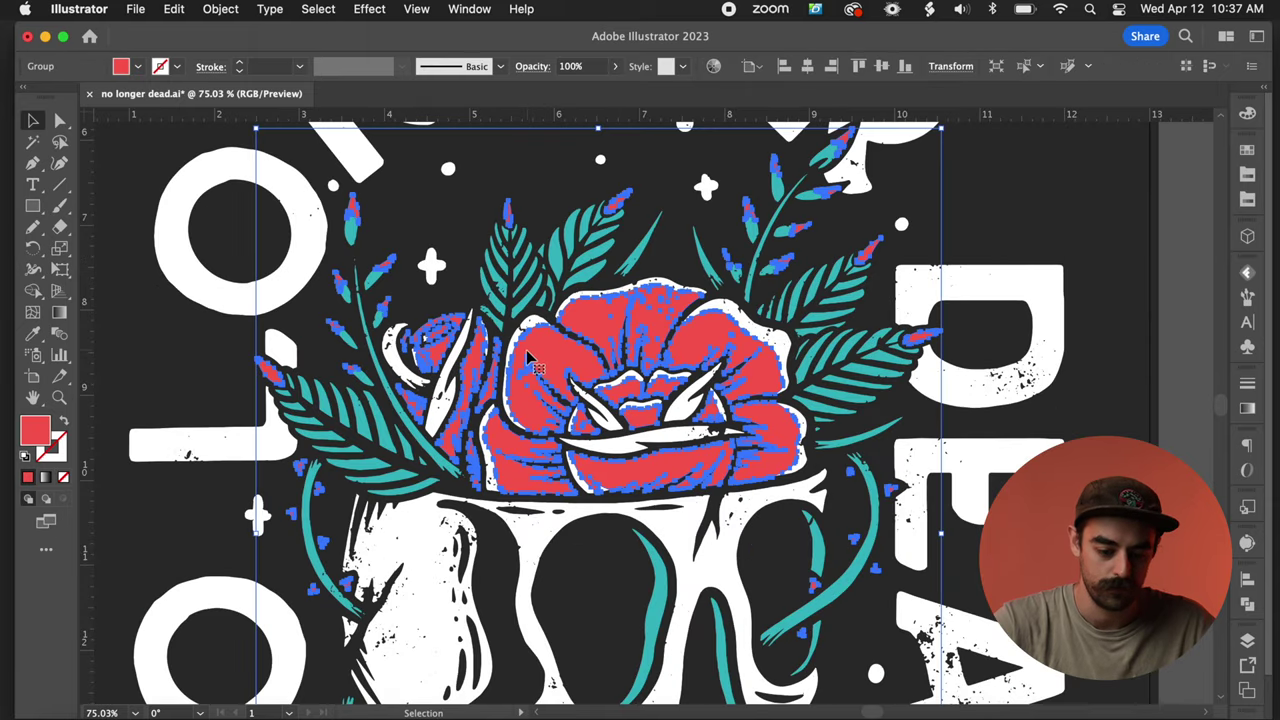
pyautogui.click(508, 298)
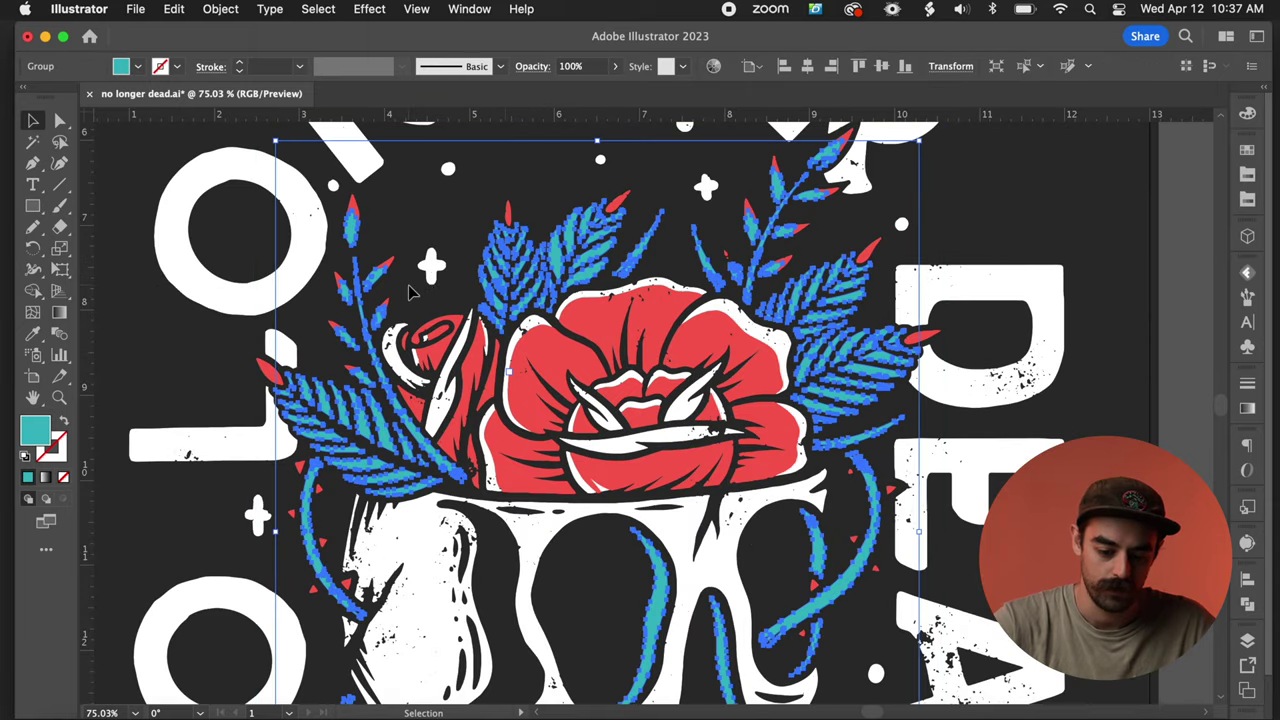
pyautogui.click(408, 291)
pyautogui.click(200, 190)
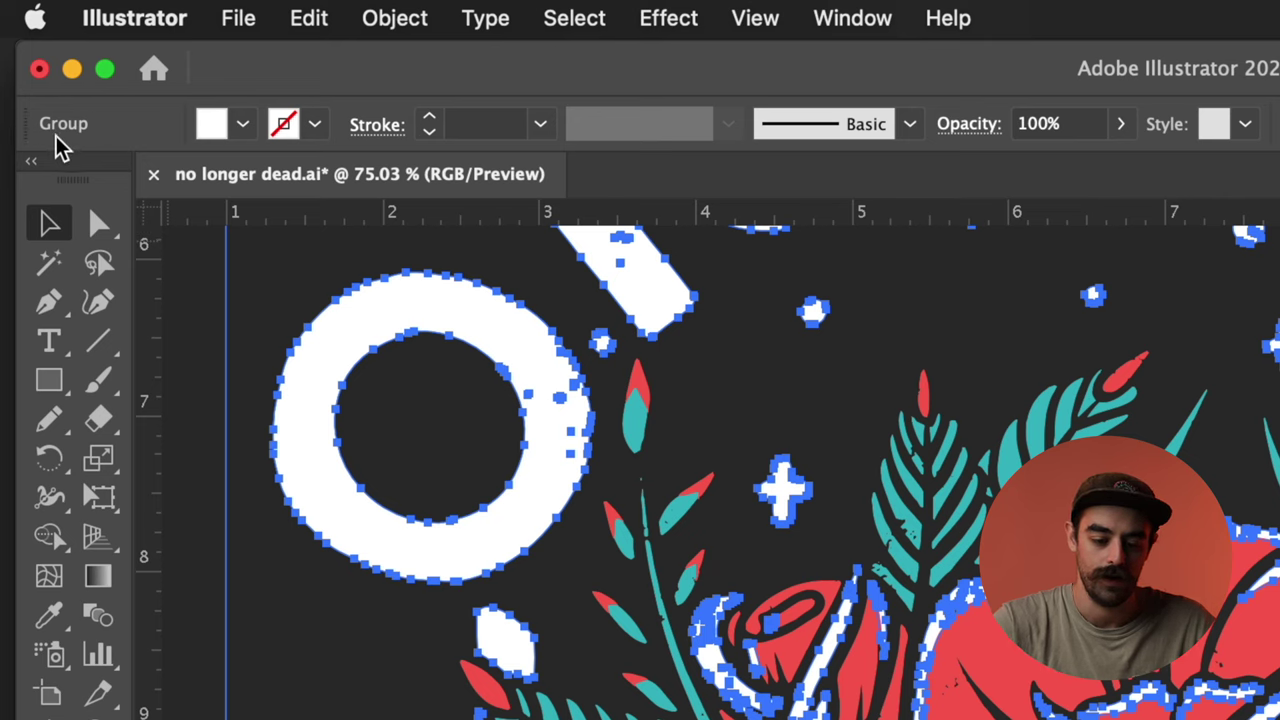
pyautogui.click(264, 300)
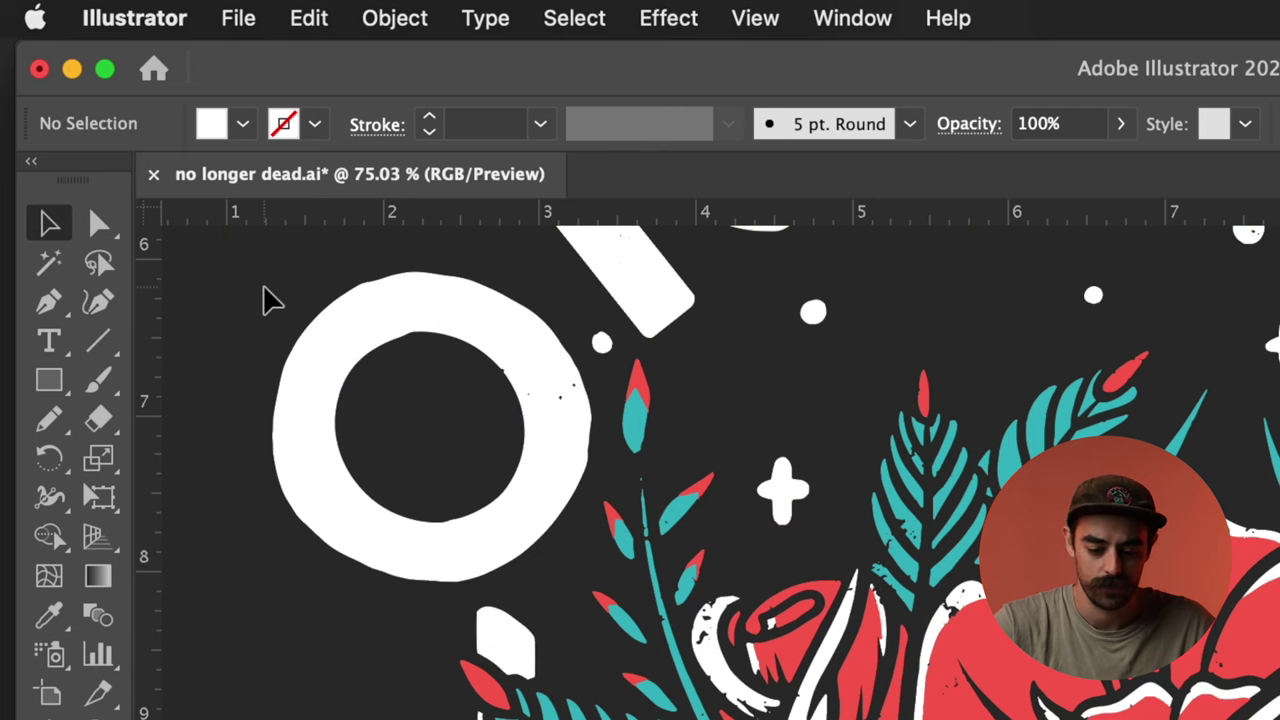
# Fit the artboard in view and select all the artwork, undoing an accidental duplicate.
pyautogui.press('super+0')
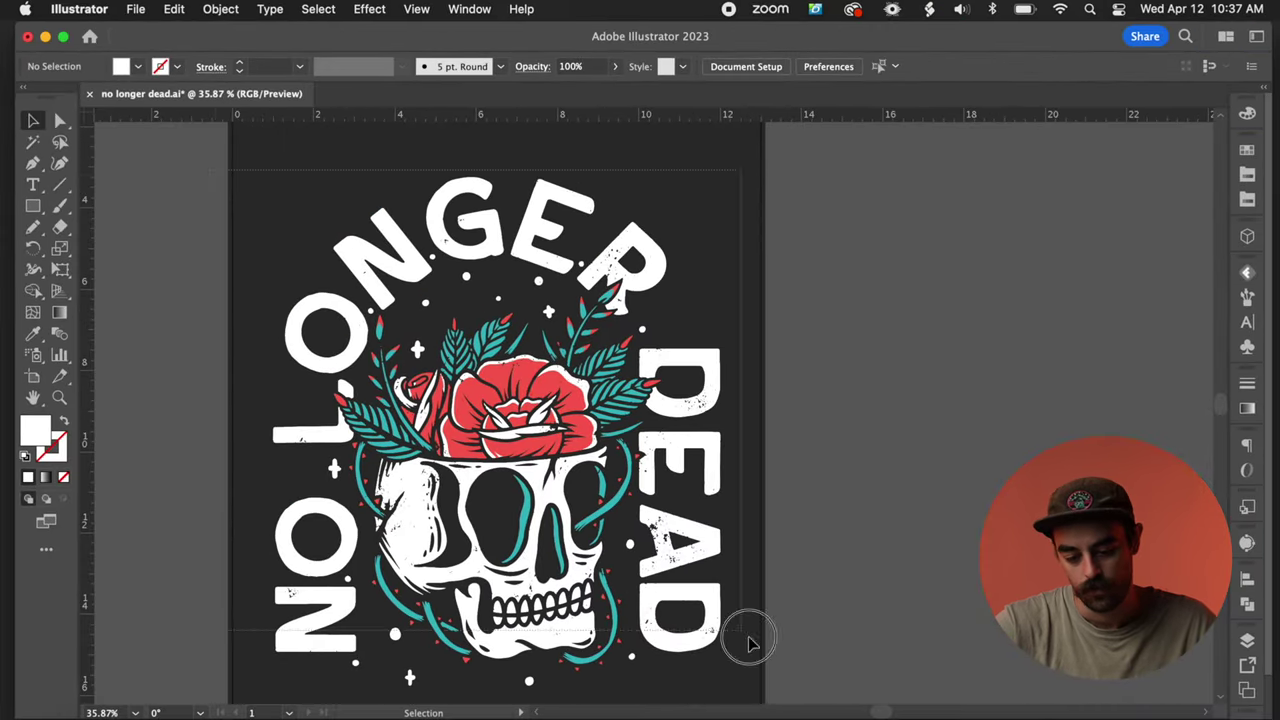
pyautogui.press('super+a')
pyautogui.scroll(2, 453, 440)
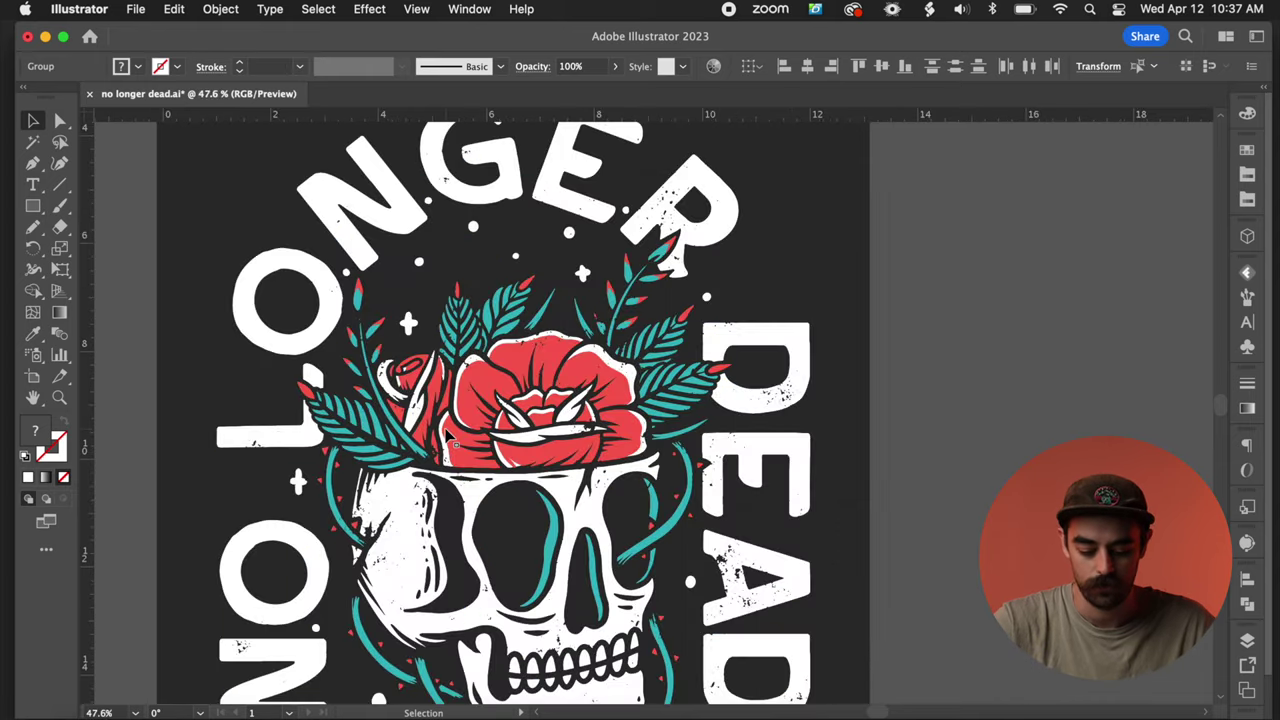
pyautogui.scroll(-1, 453, 440)
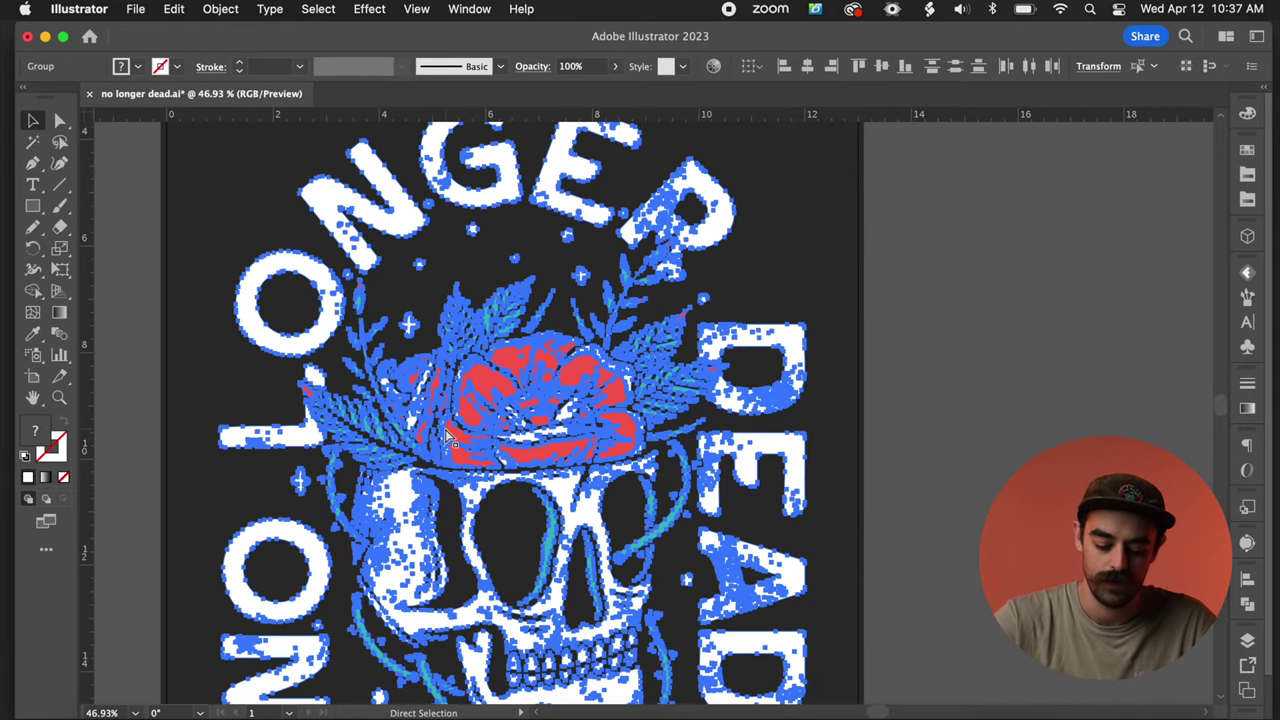
pyautogui.press('v')
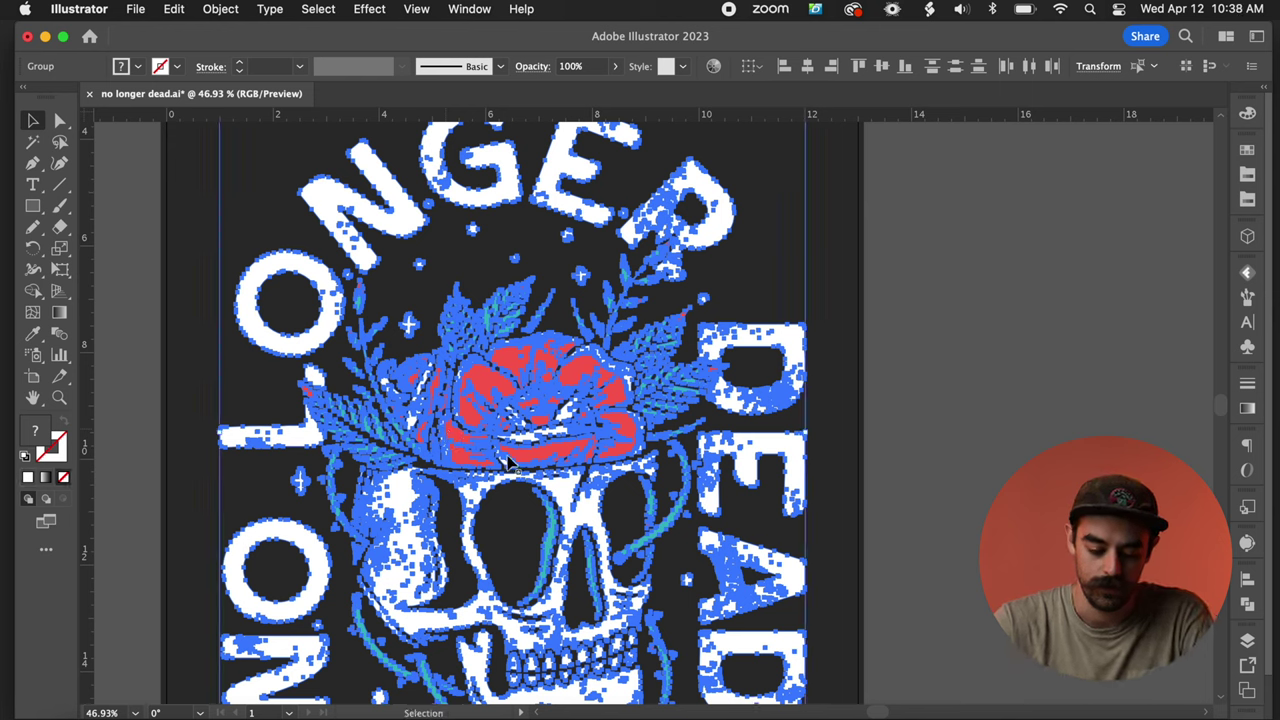
pyautogui.scroll(-3, 508, 462)
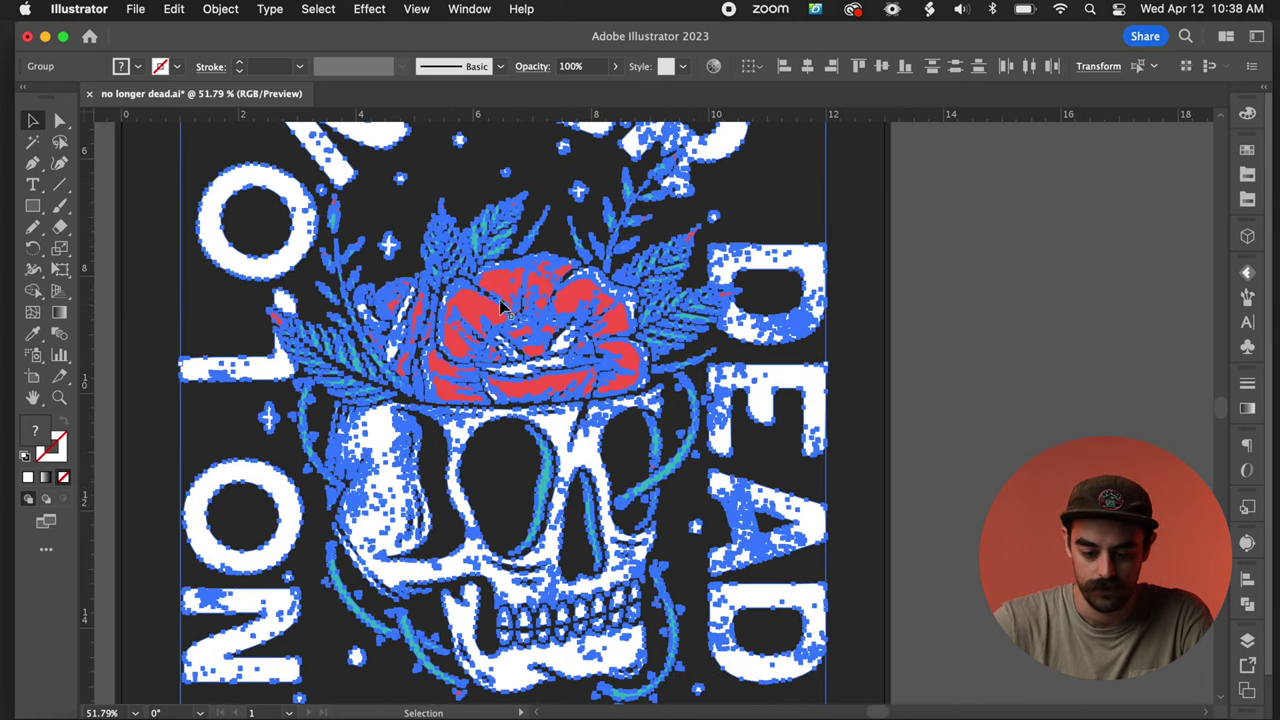
pyautogui.moveTo(505, 308); pyautogui.dragTo(955, 336)
pyautogui.press('super+z')
pyautogui.scroll(3, 892, 369)
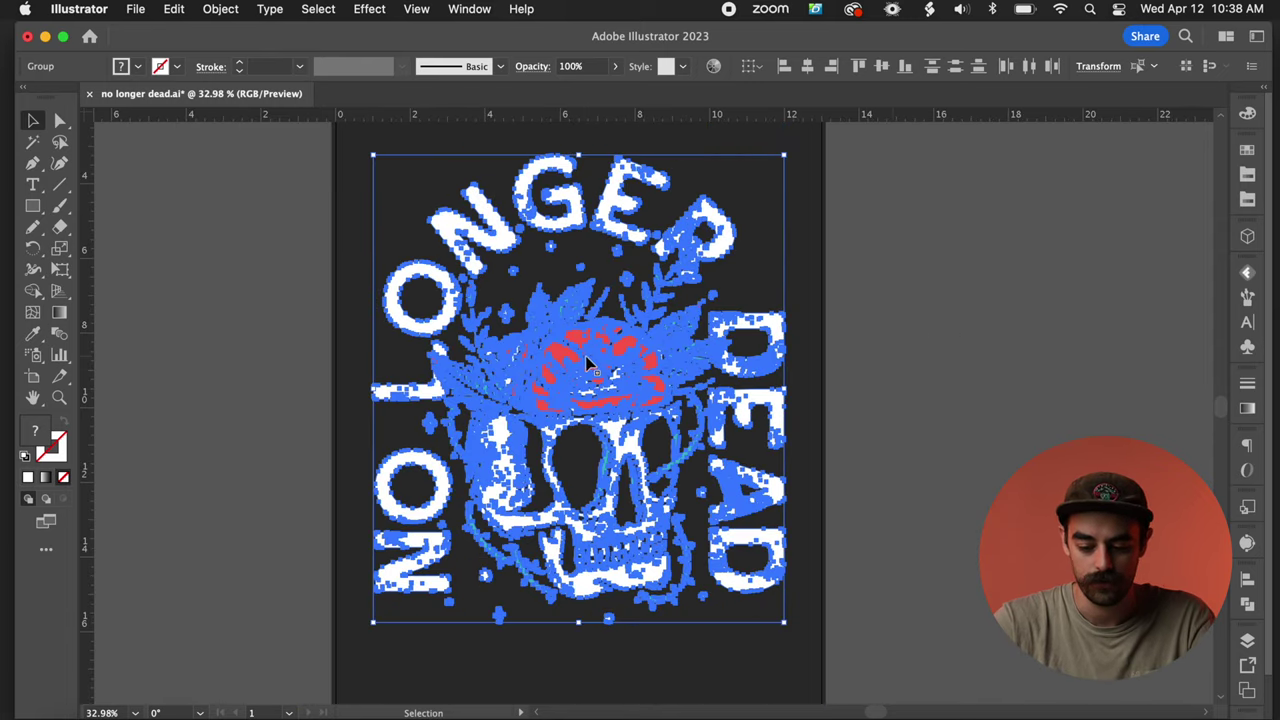
# Unite all the selected artwork into one teal shape with Pathfinder.
pyautogui.click(1247, 604)
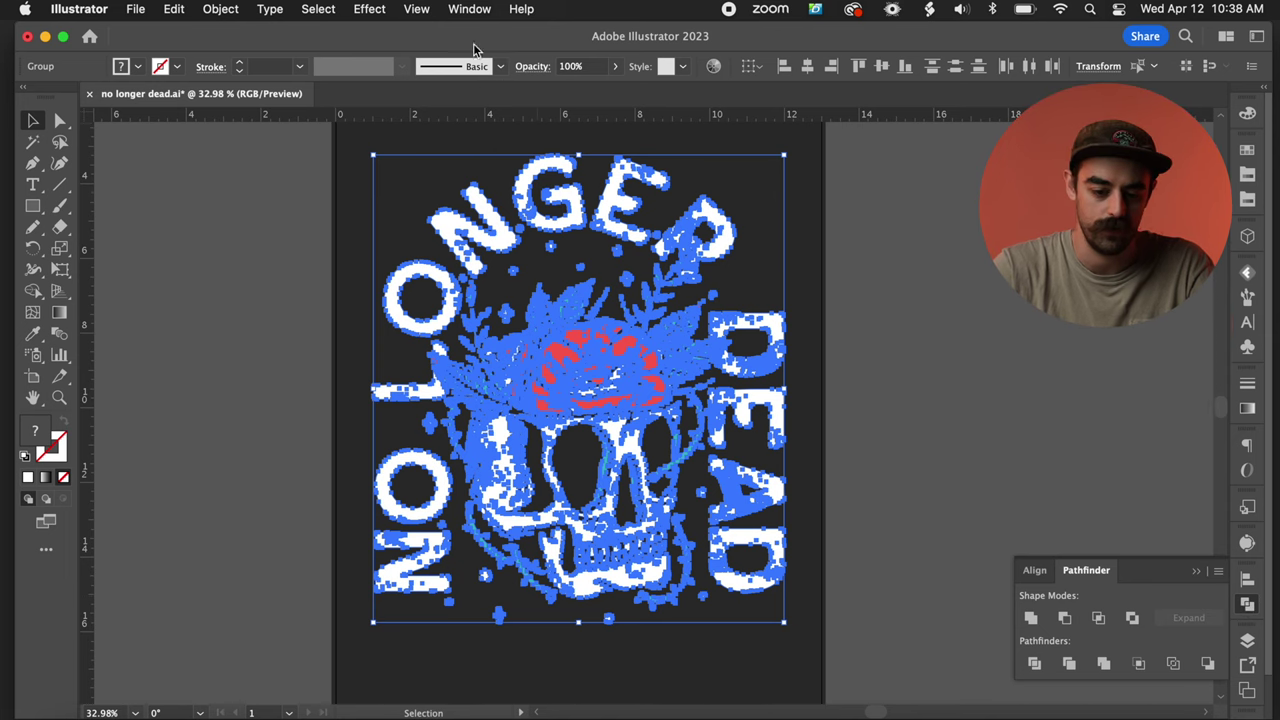
pyautogui.click(469, 9)
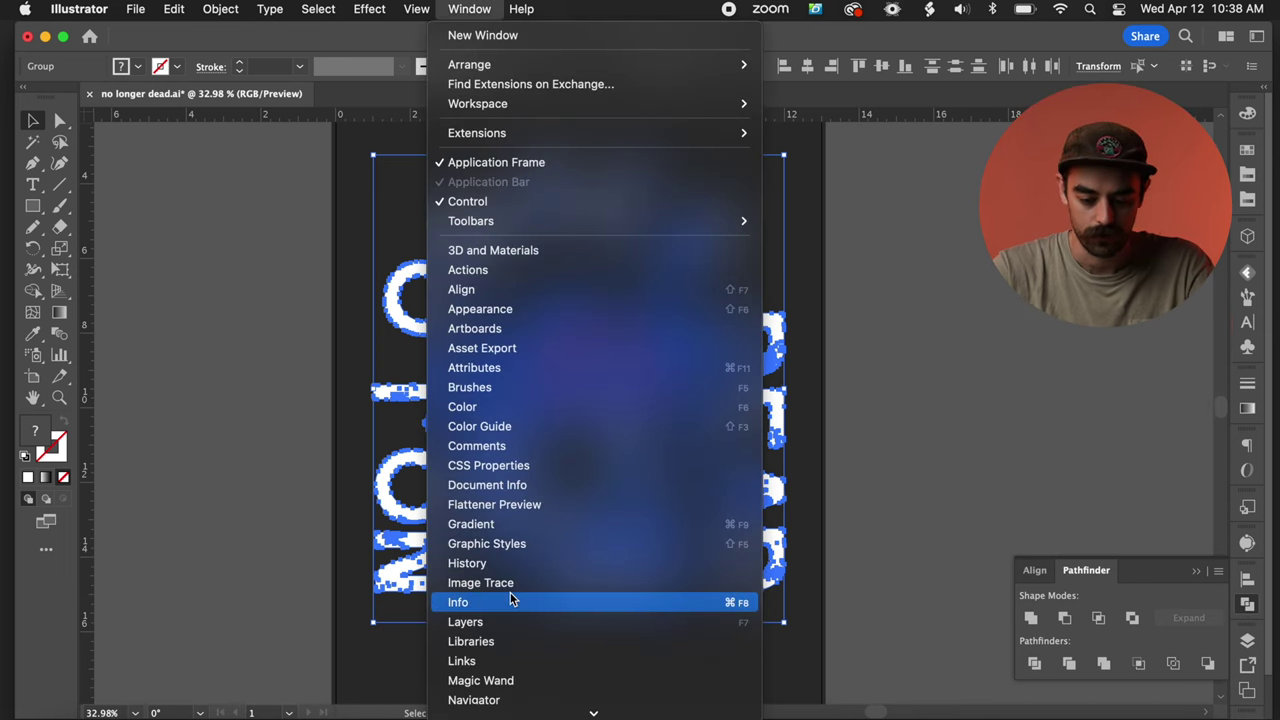
pyautogui.scroll(-15, 510, 592)
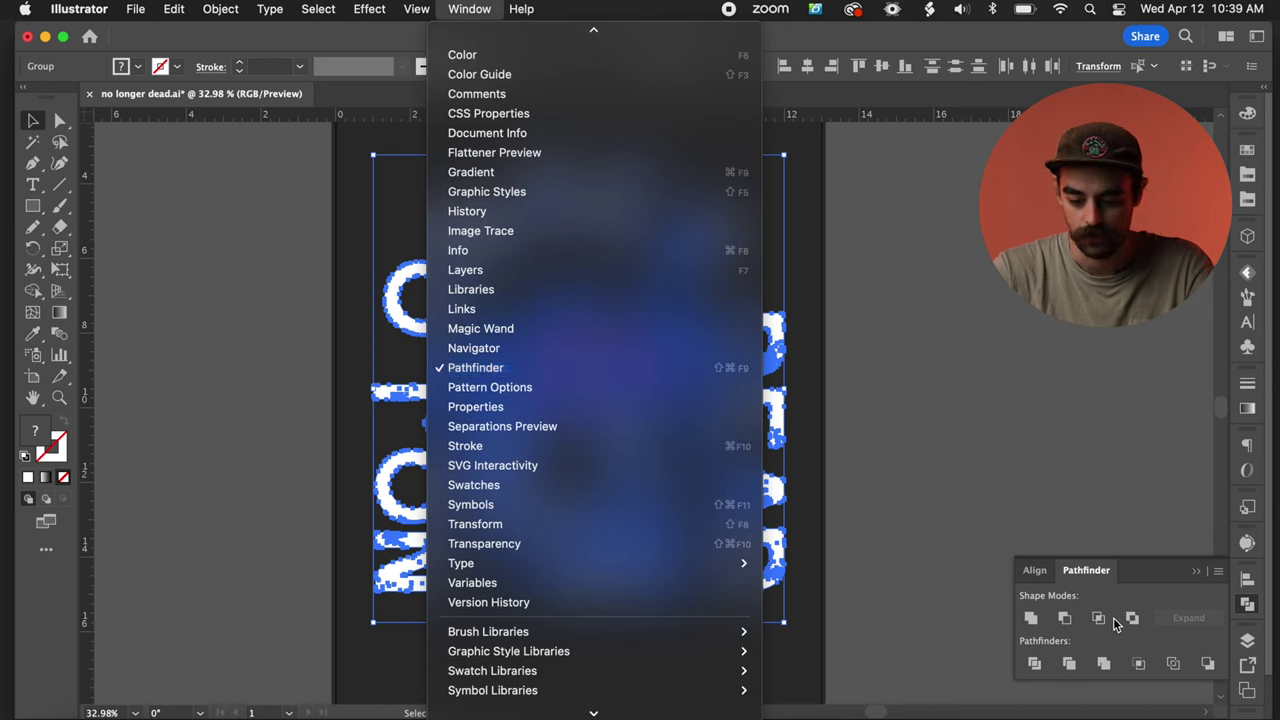
pyautogui.click(1170, 565)
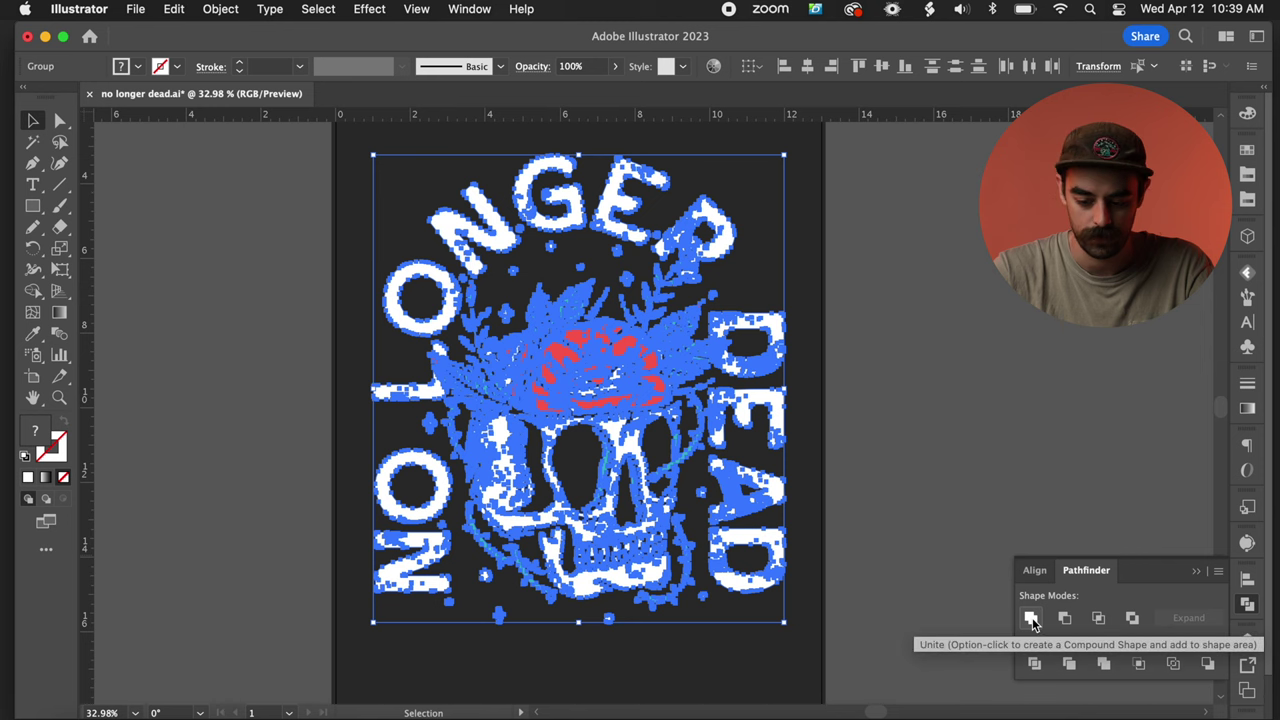
pyautogui.click(1032, 619)
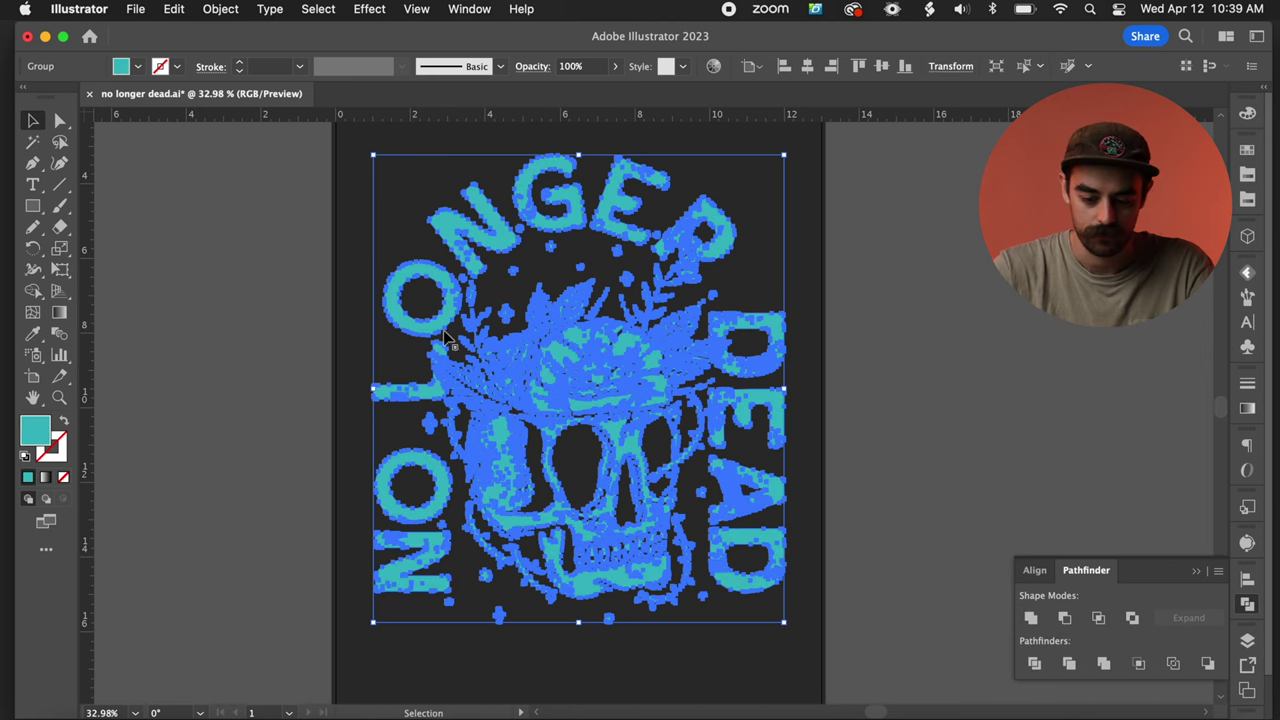
pyautogui.scroll(5, 567, 338)
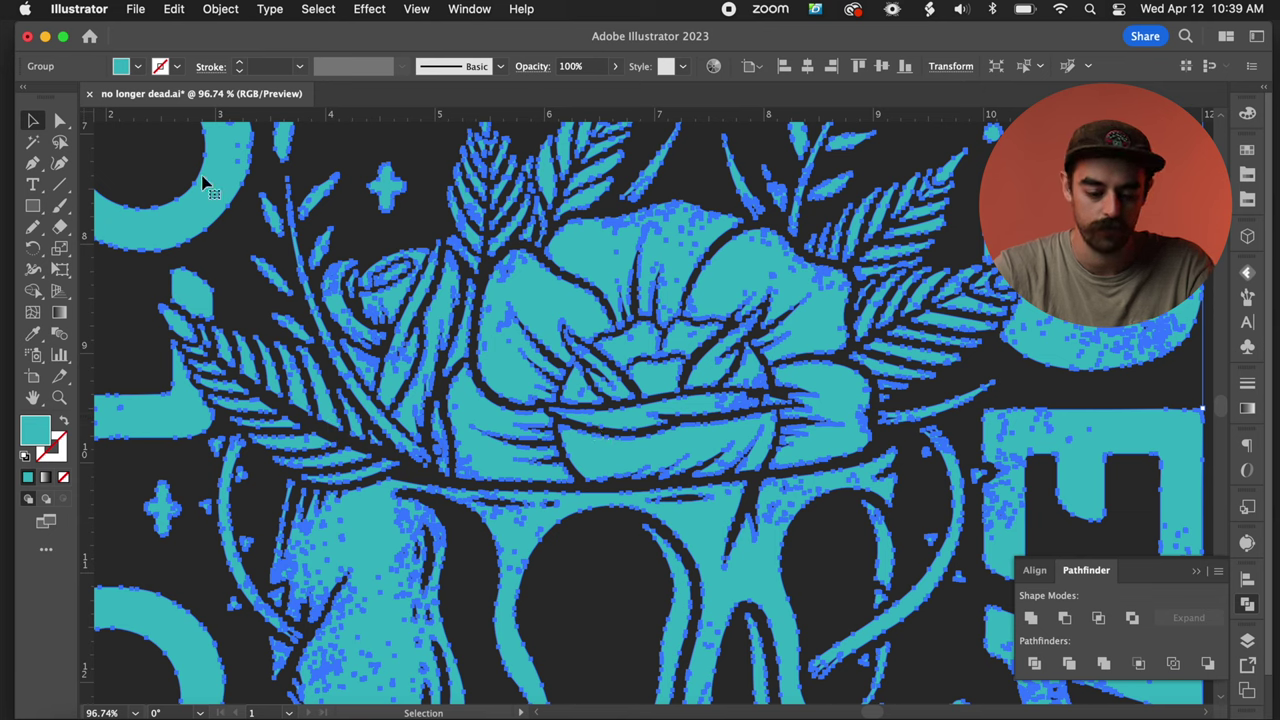
# Shift the merged shape's fill hue from teal to green #60bf74 in the Color Picker.
pyautogui.scroll(-4, 165, 300)
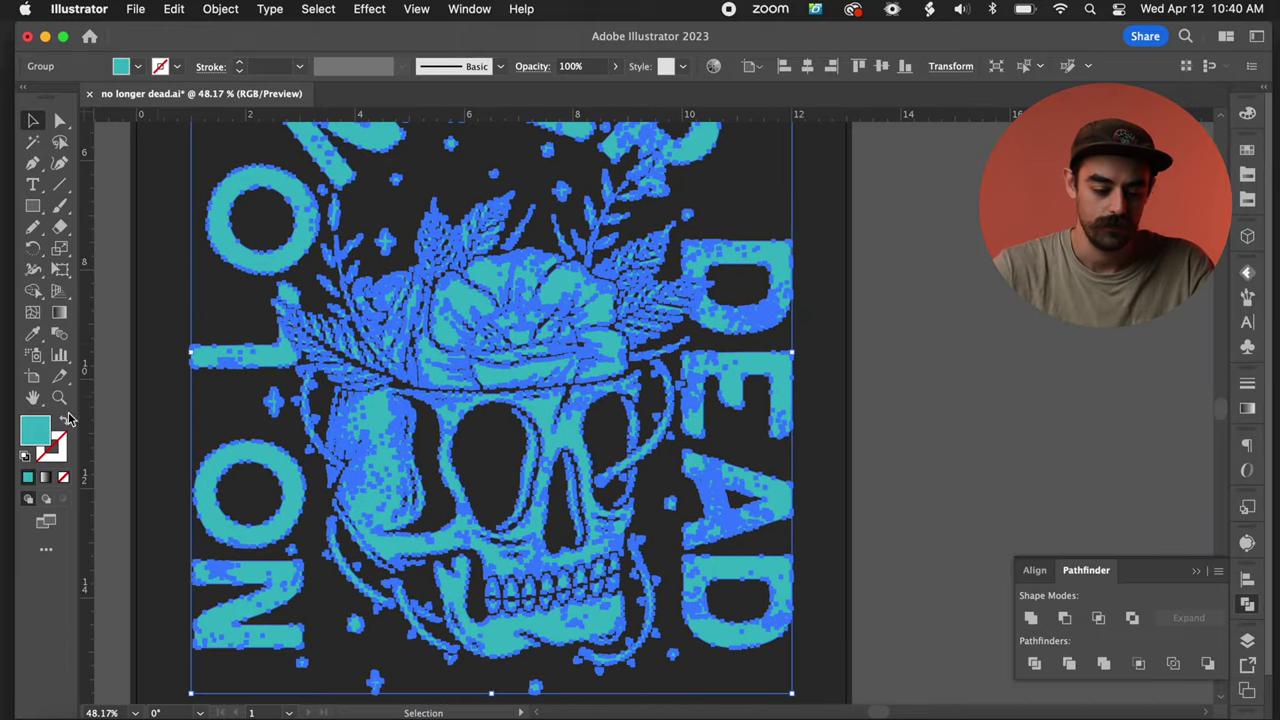
pyautogui.doubleClick(35, 434)
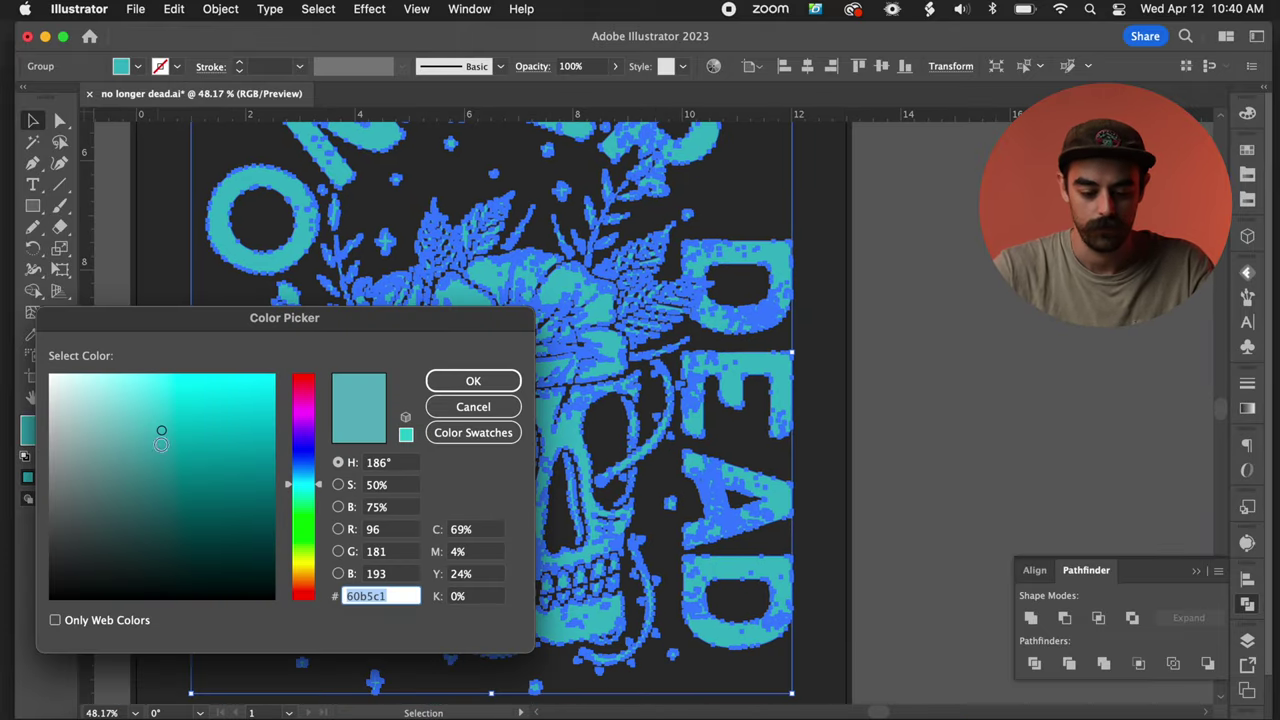
pyautogui.click(298, 521)
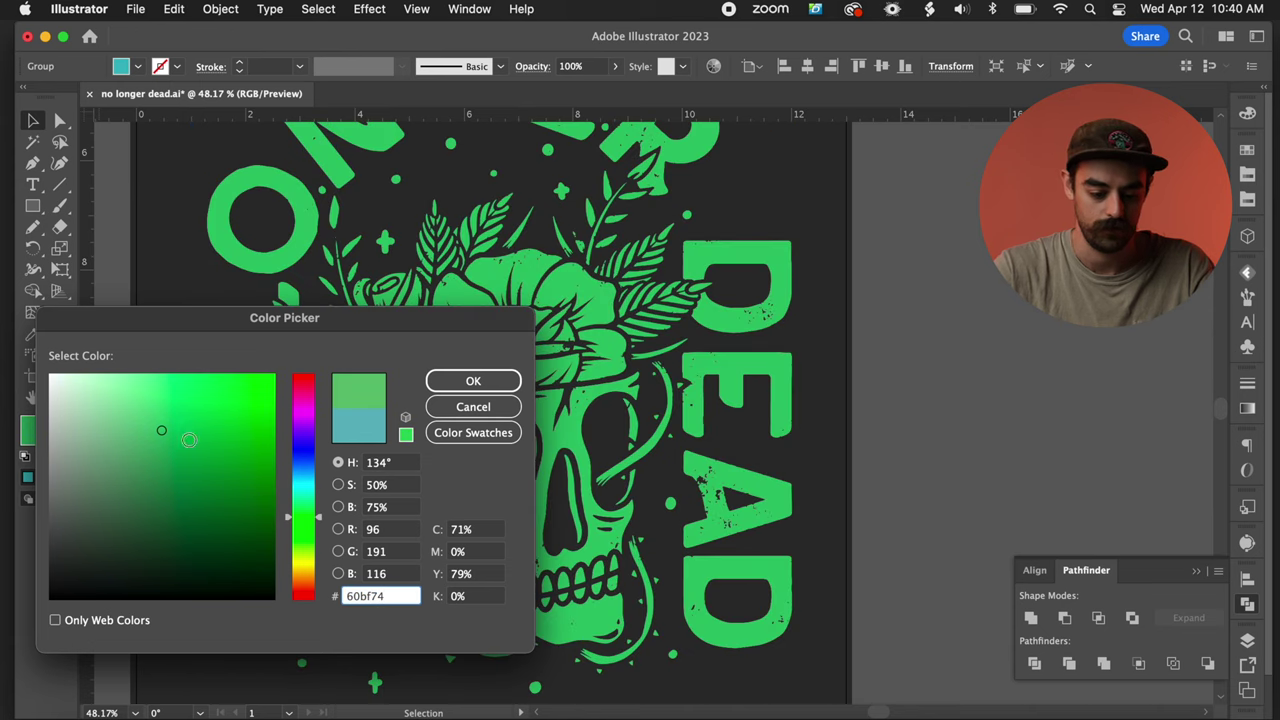
pyautogui.click(460, 383)
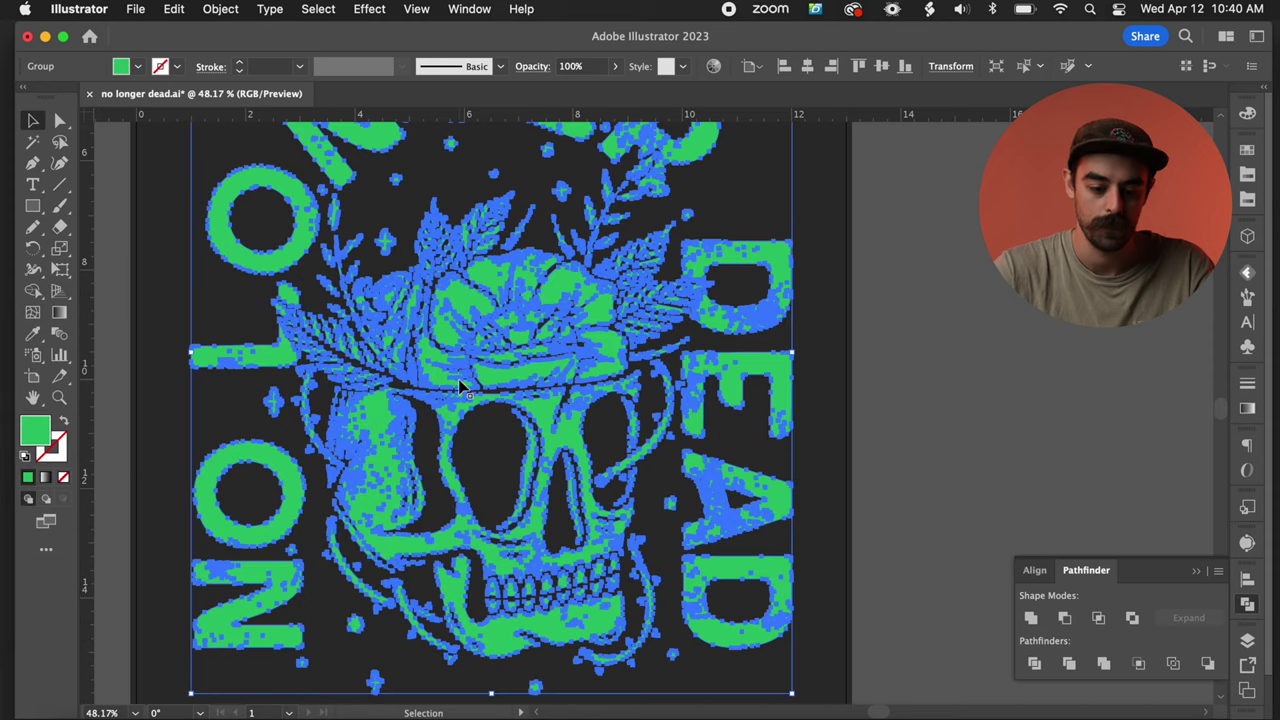
# Apply Offset Path with a -0.008 in offset and Miter joins to the green artwork.
pyautogui.click(220, 8)
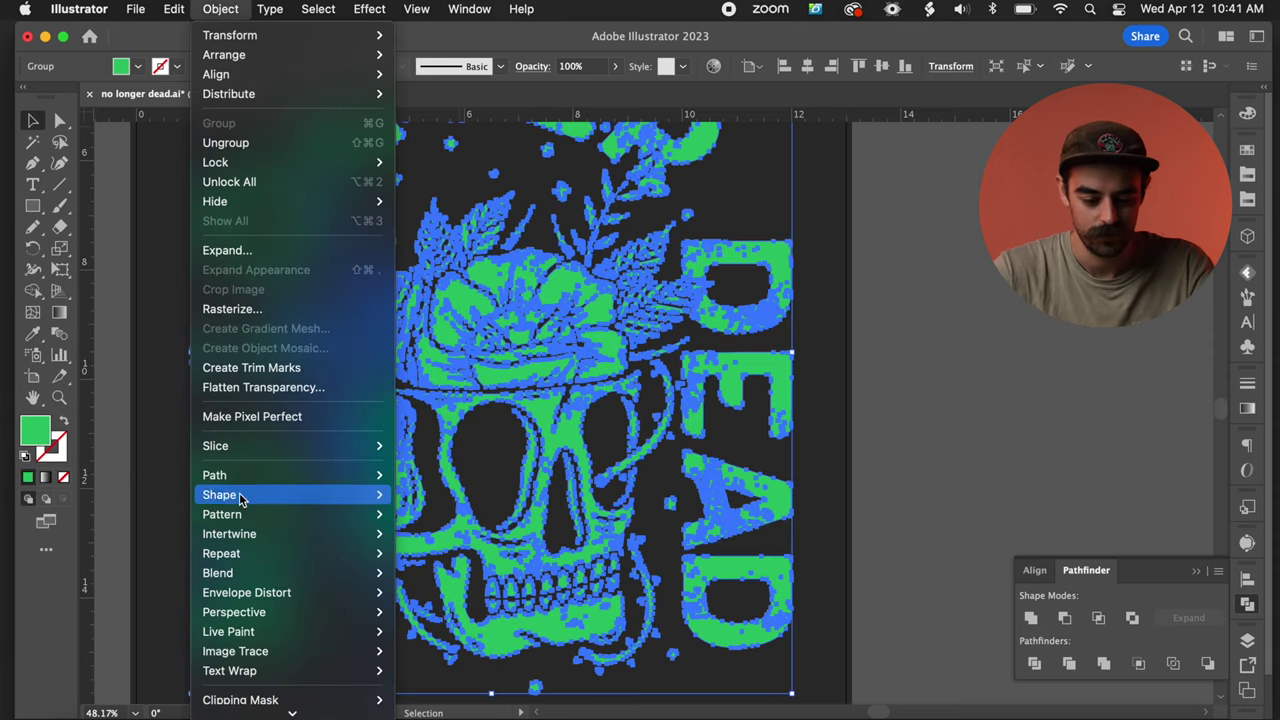
pyautogui.moveTo(252, 478)
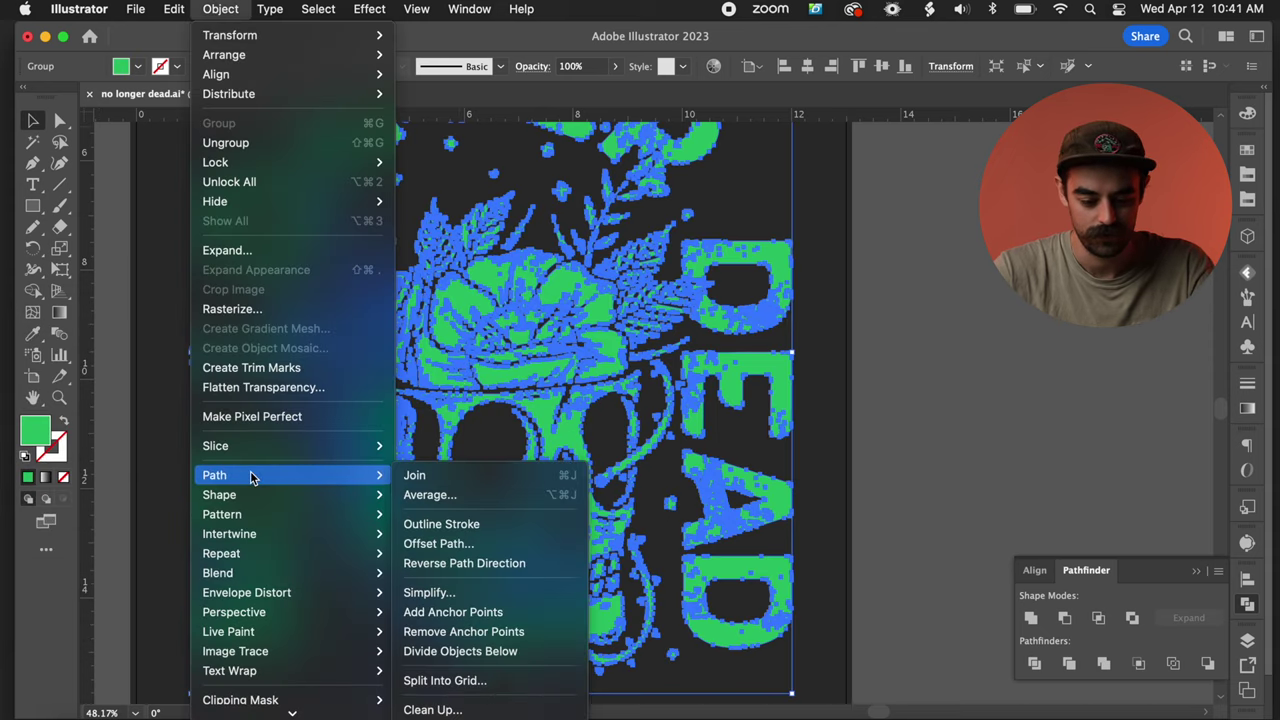
pyautogui.click(436, 546)
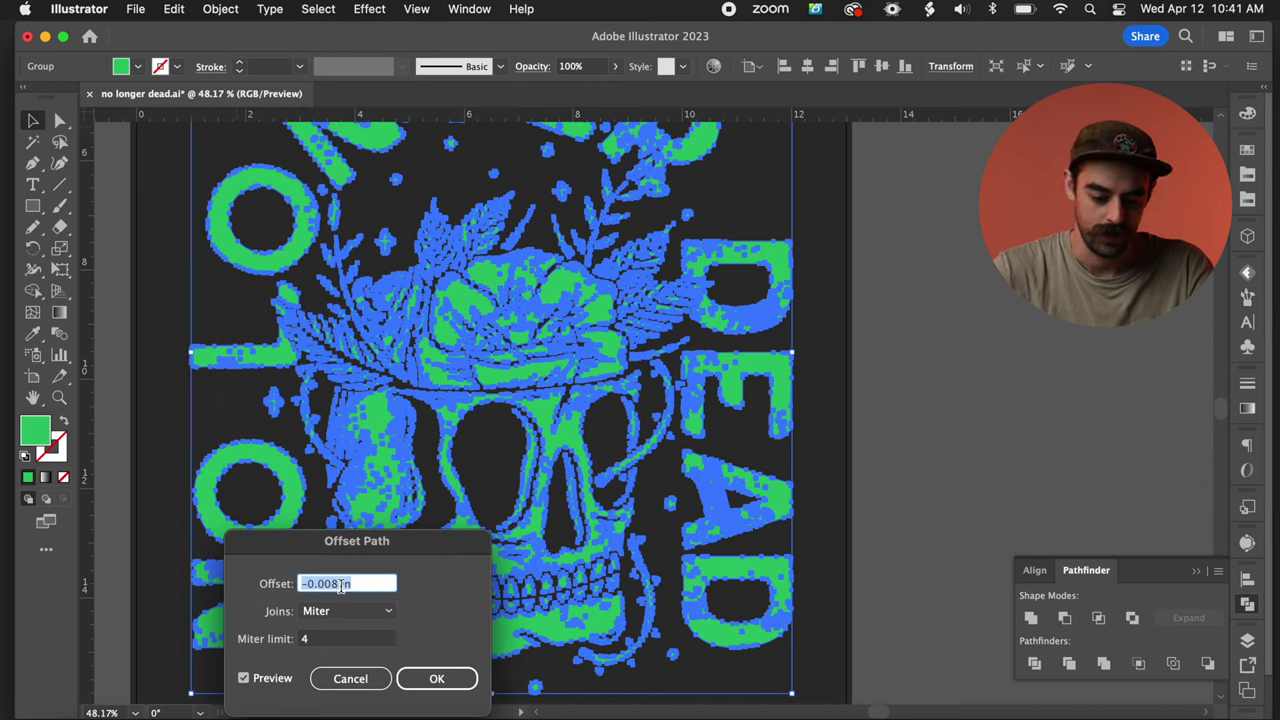
pyautogui.write('0')
pyautogui.press('Up')
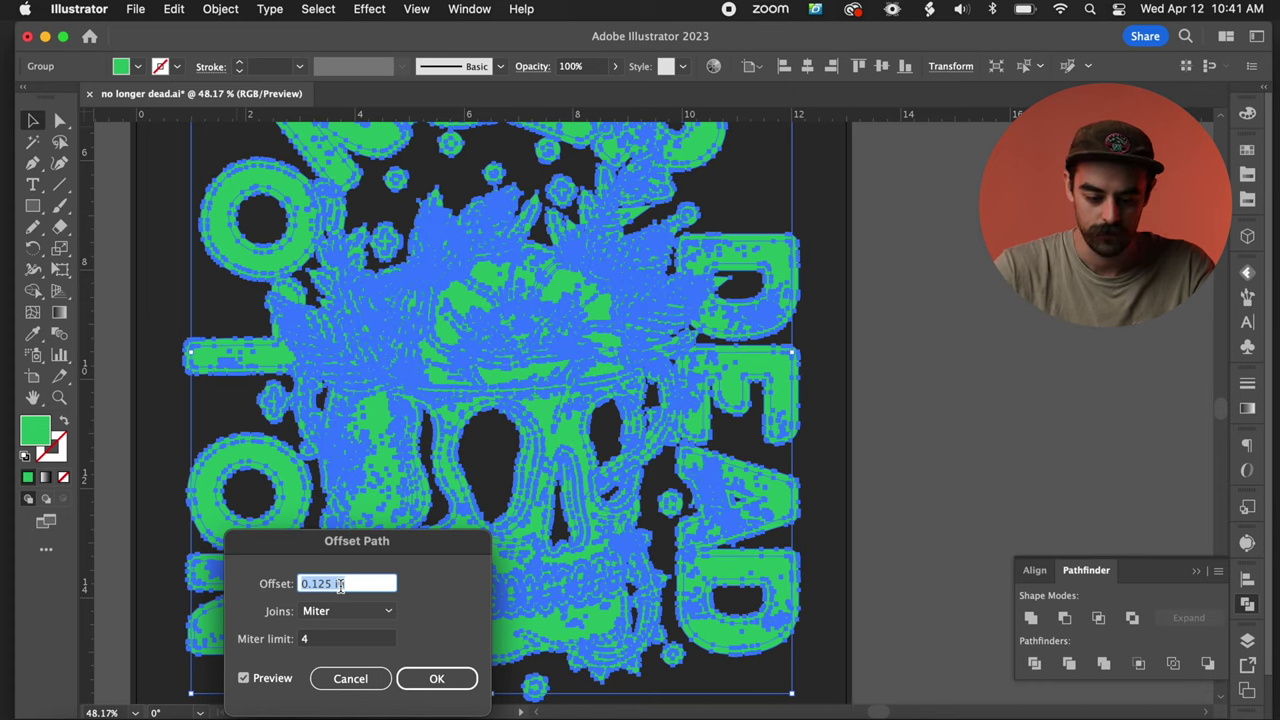
pyautogui.moveTo(285, 545); pyautogui.dragTo(285, 475)
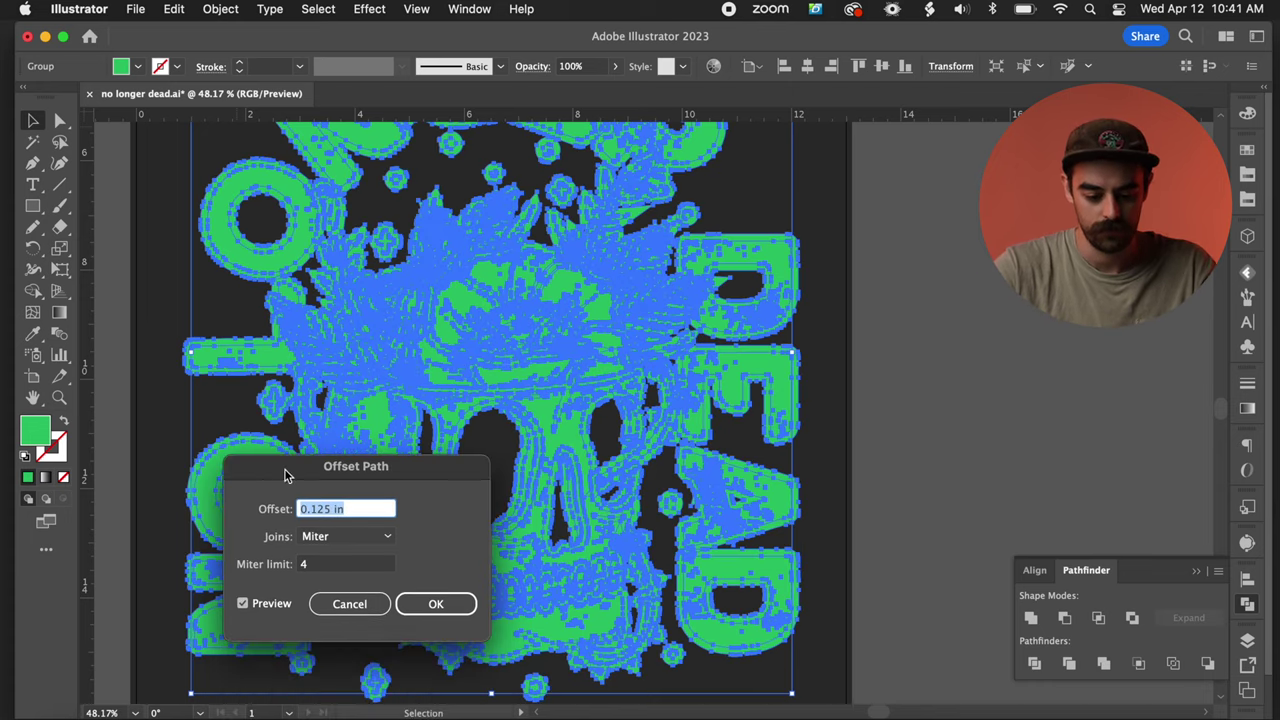
pyautogui.click(330, 537)
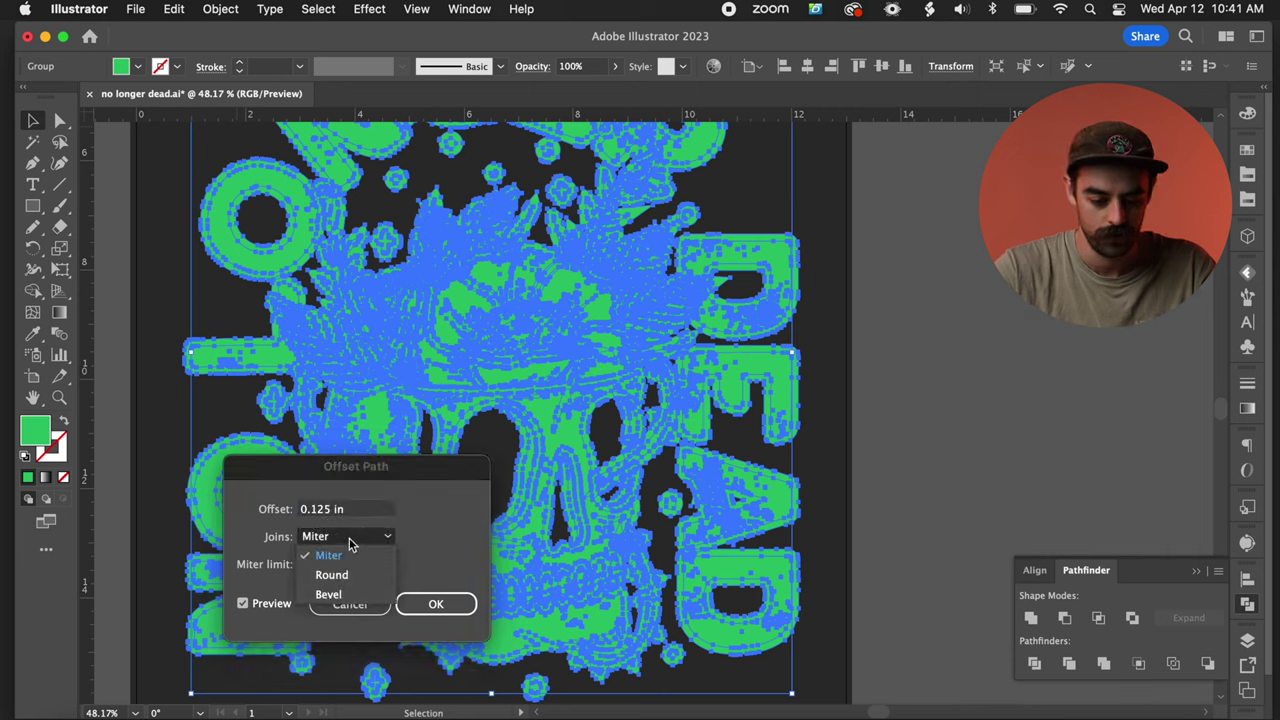
pyautogui.click(349, 548)
pyautogui.doubleClick(327, 512)
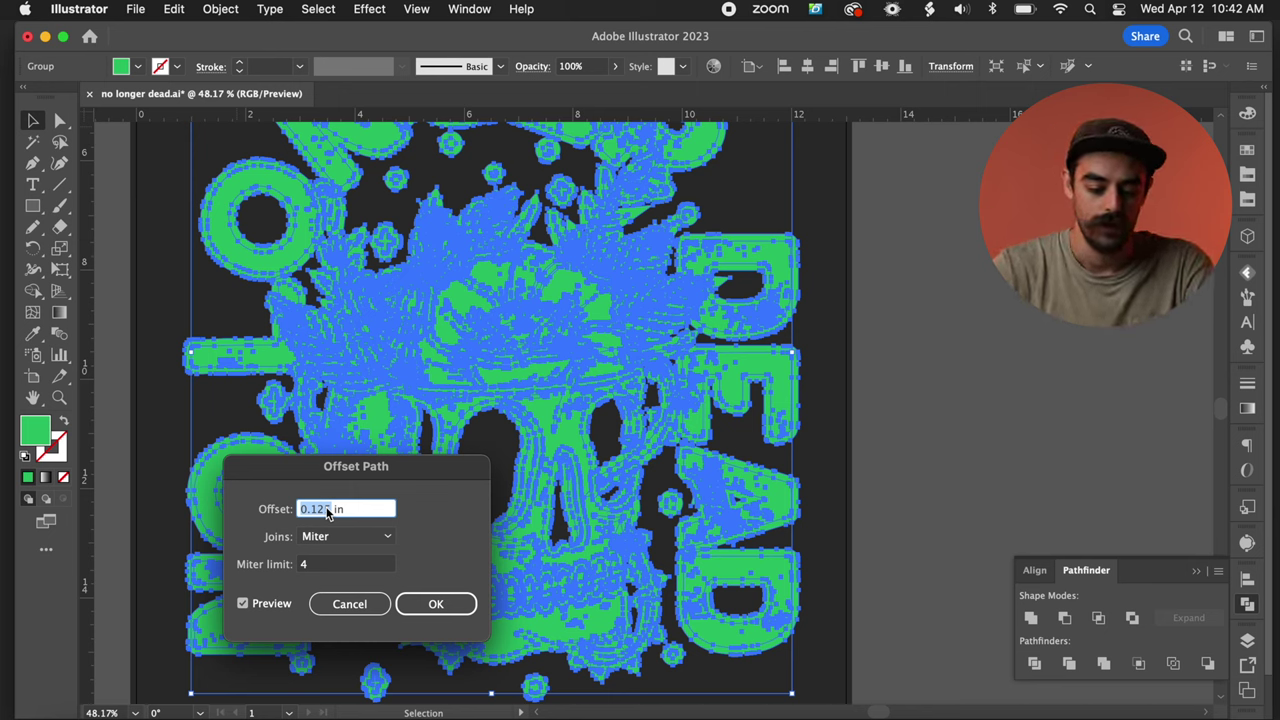
pyautogui.write('-')
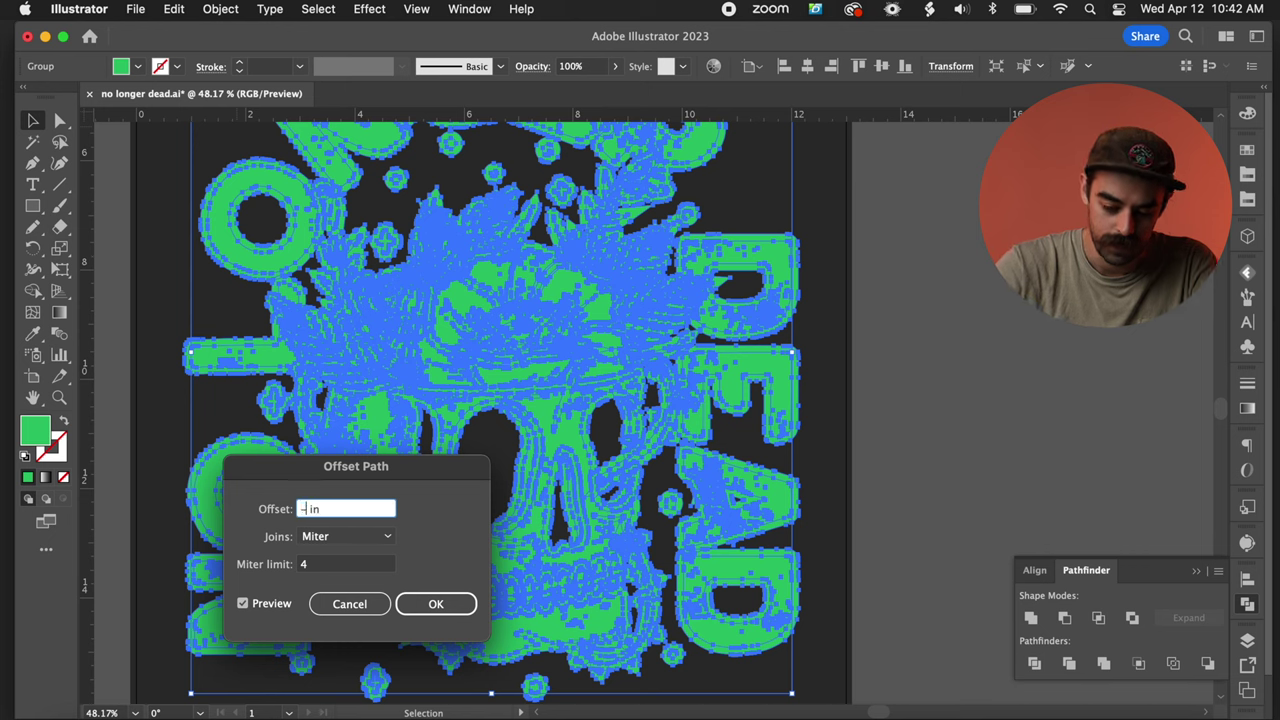
pyautogui.write('.008')
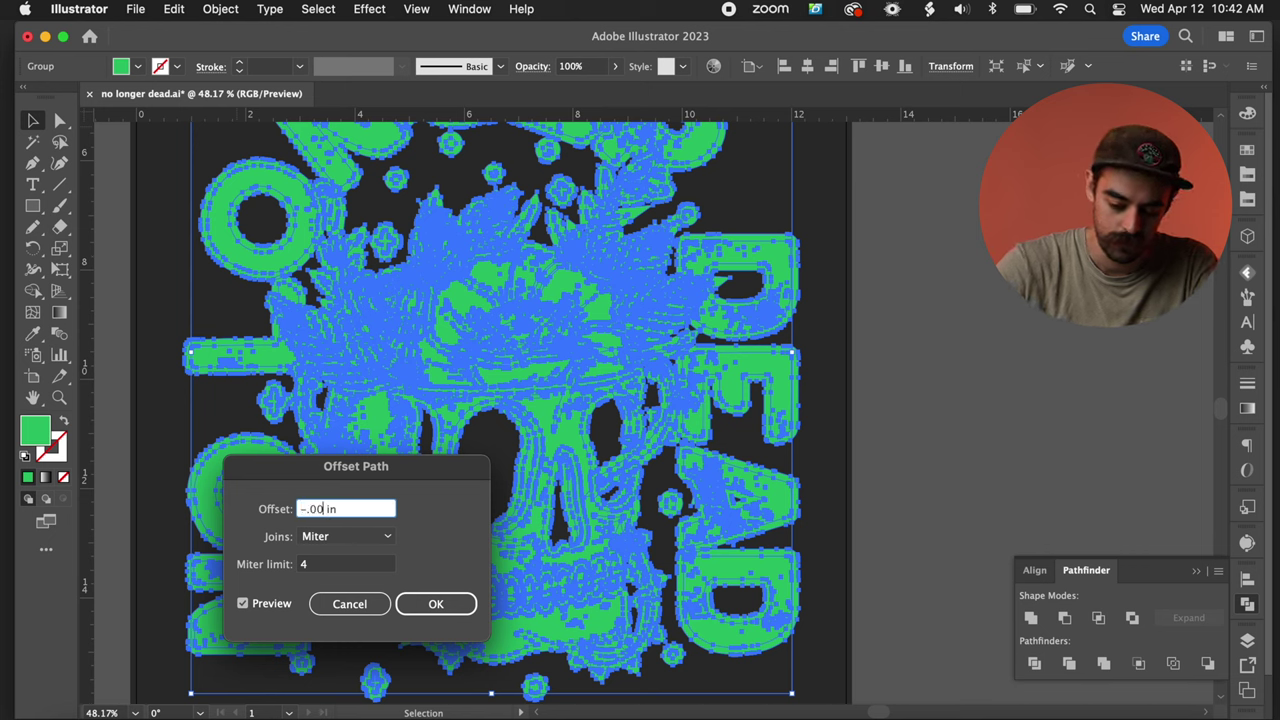
pyautogui.click(242, 604)
pyautogui.click(242, 605)
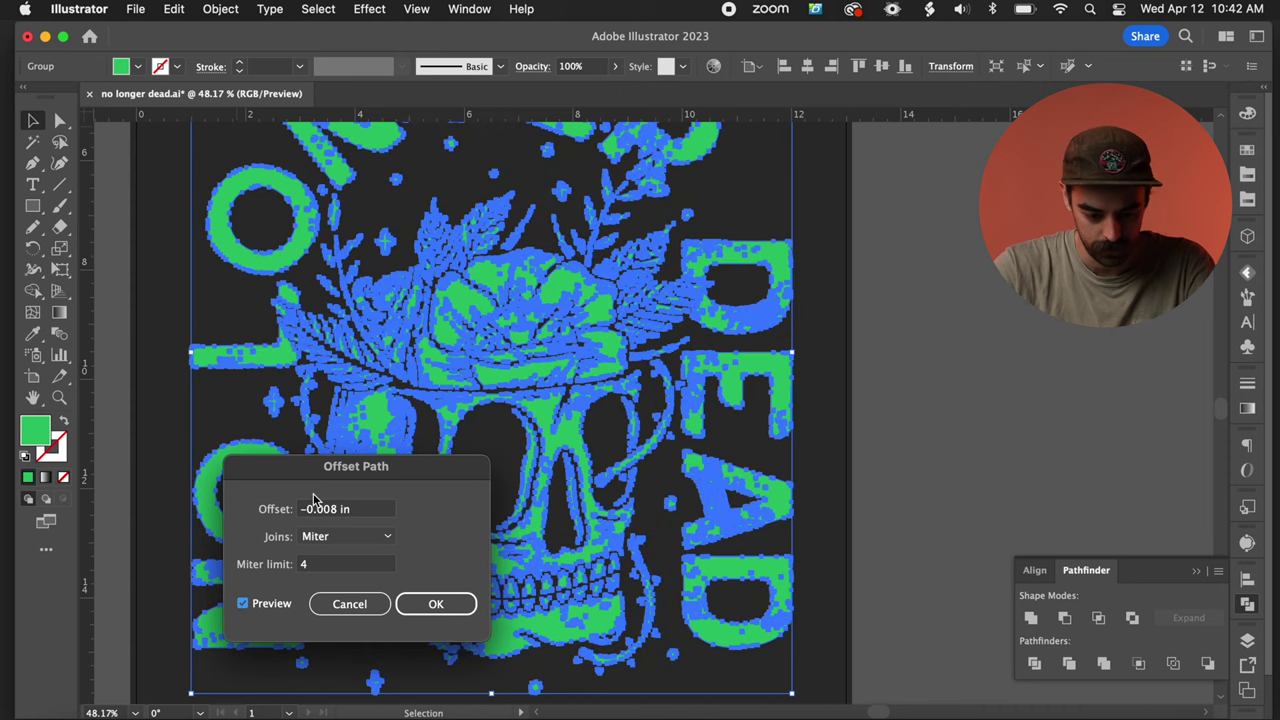
pyautogui.click(453, 612)
pyautogui.scroll(5, 645, 448)
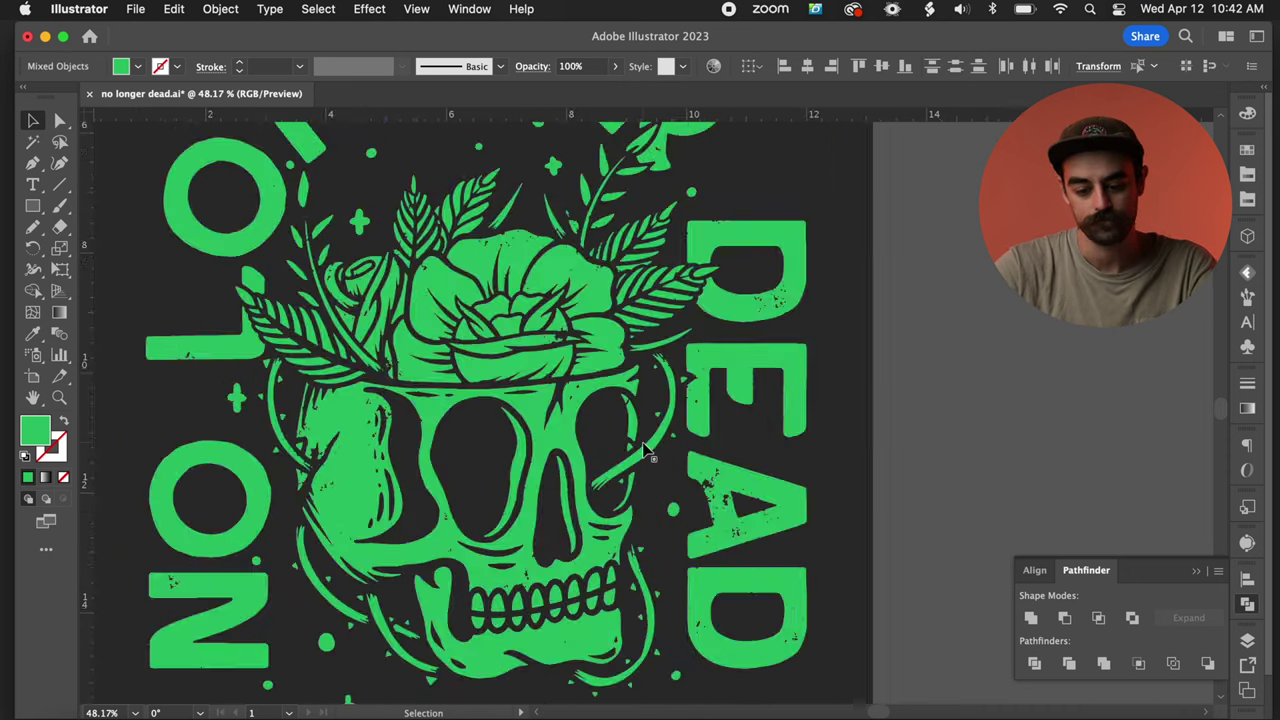
pyautogui.scroll(4, 645, 448)
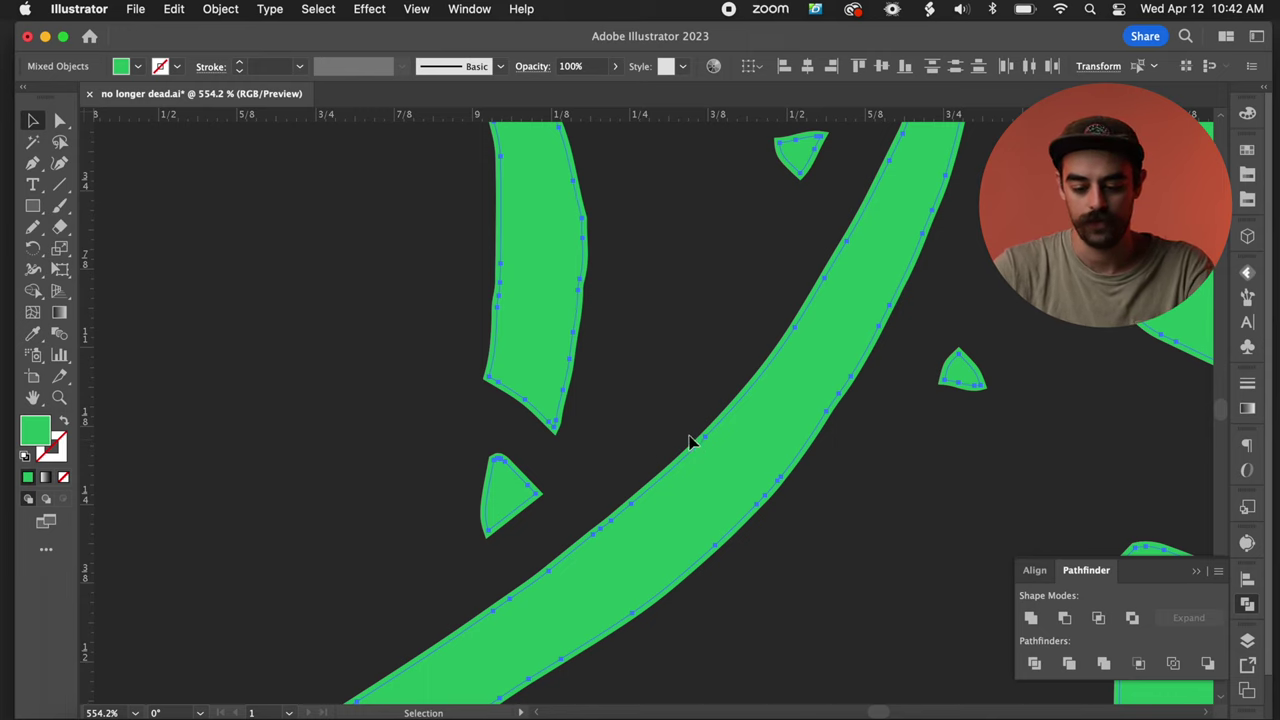
pyautogui.scroll(5, 697, 442)
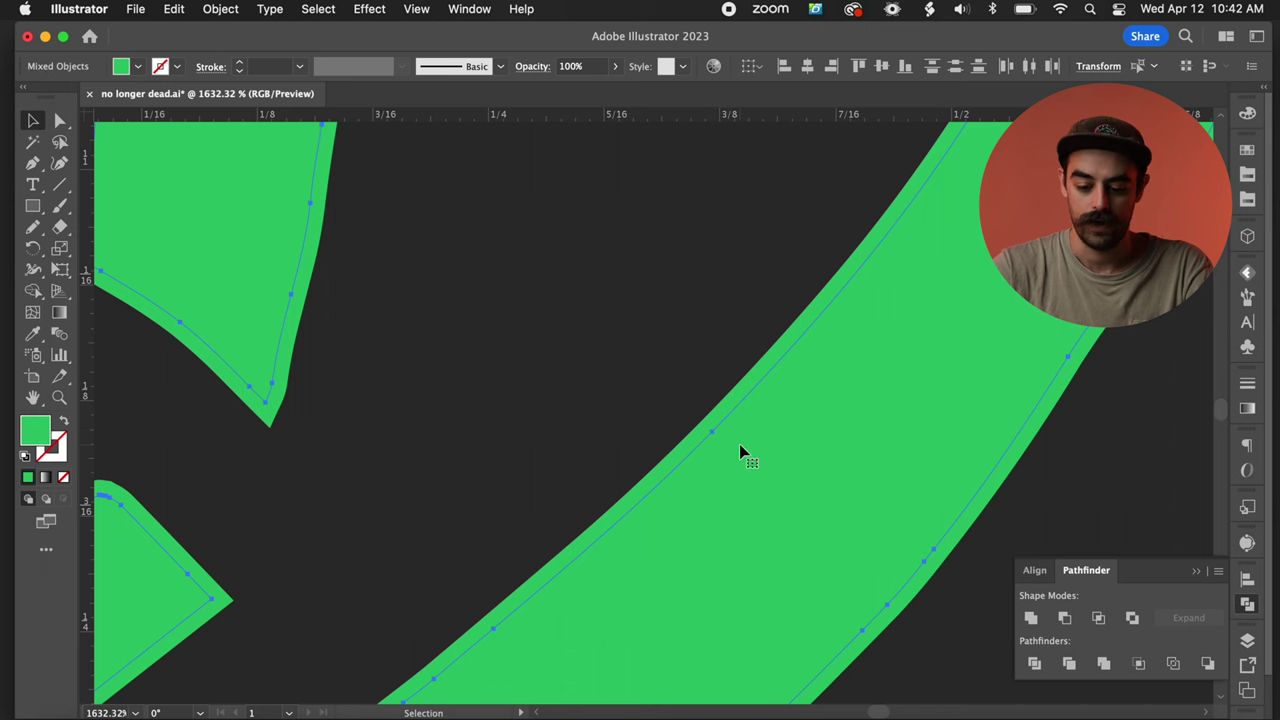
pyautogui.scroll(-10, 740, 453)
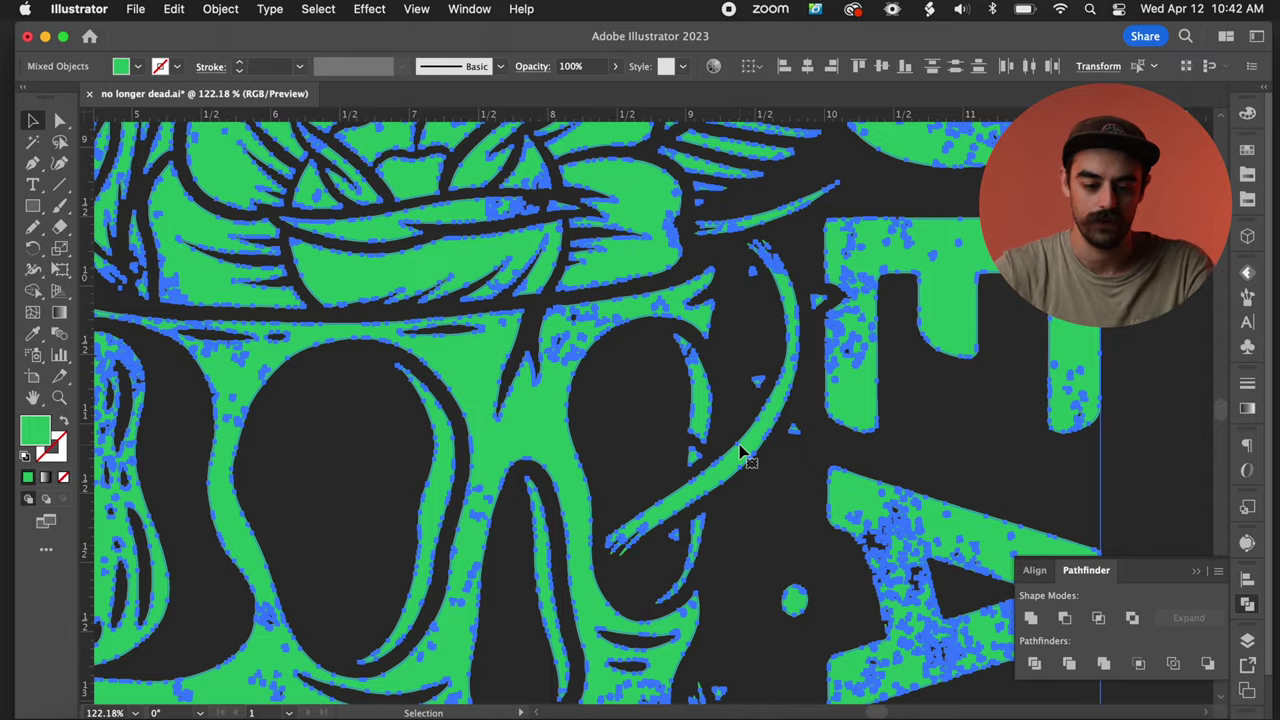
pyautogui.scroll(-3, 740, 453)
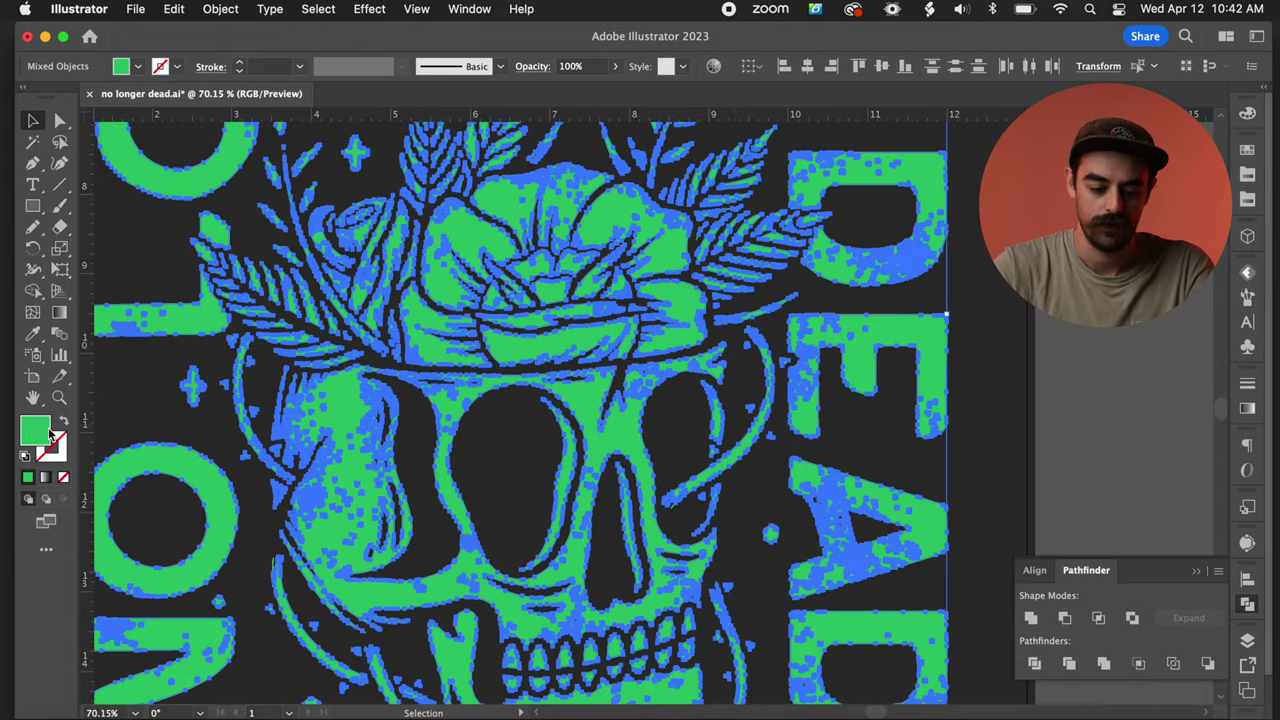
# Change the artwork's fill to the dark green #1f662a.
pyautogui.doubleClick(43, 433)
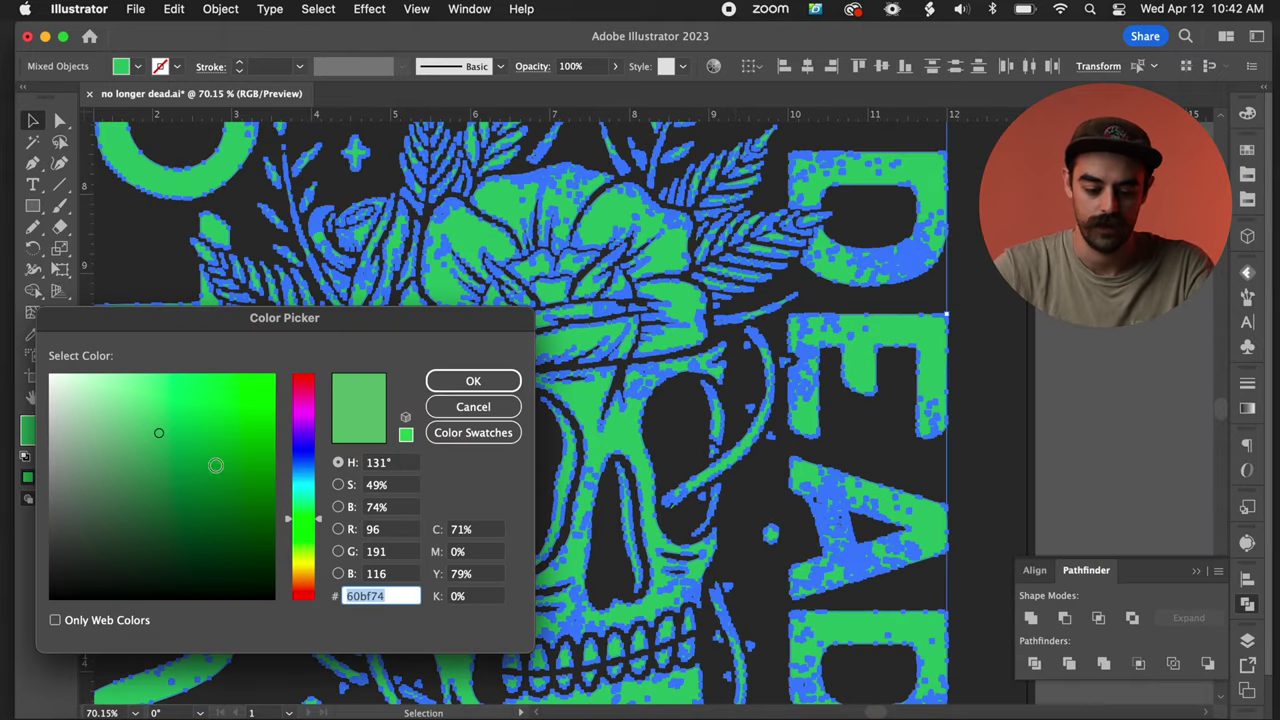
pyautogui.click(233, 504)
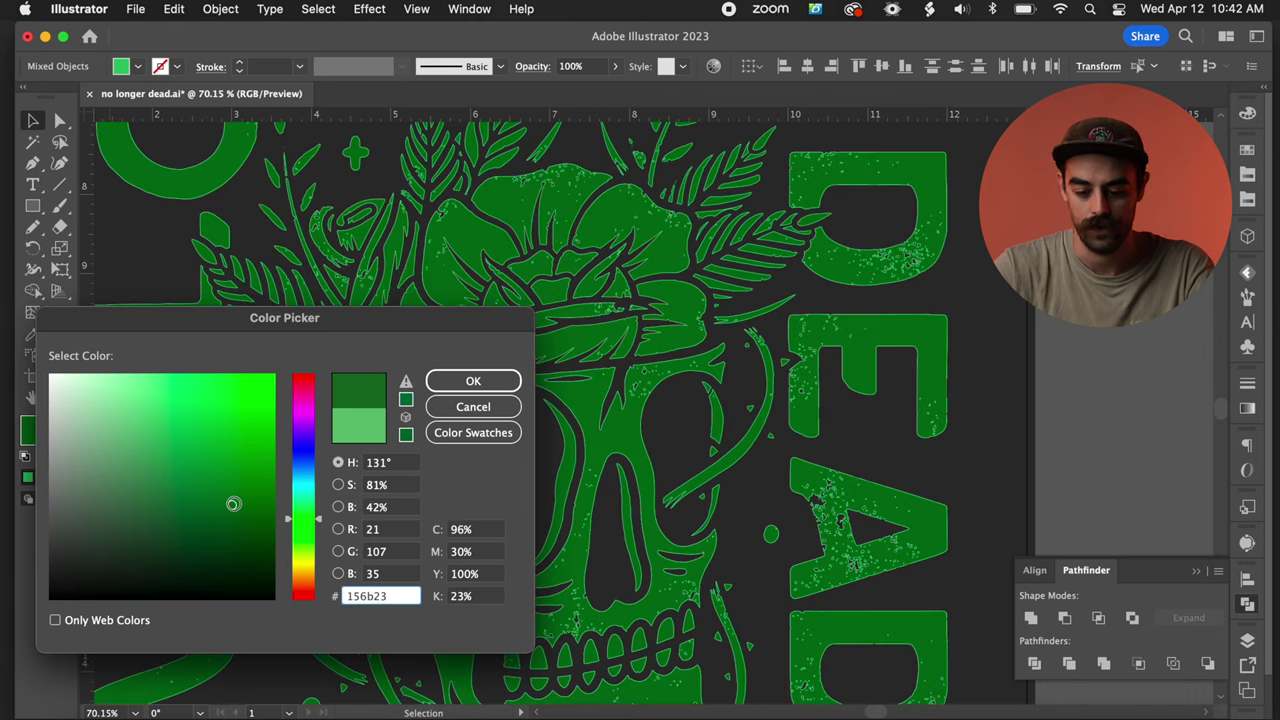
pyautogui.click(247, 528)
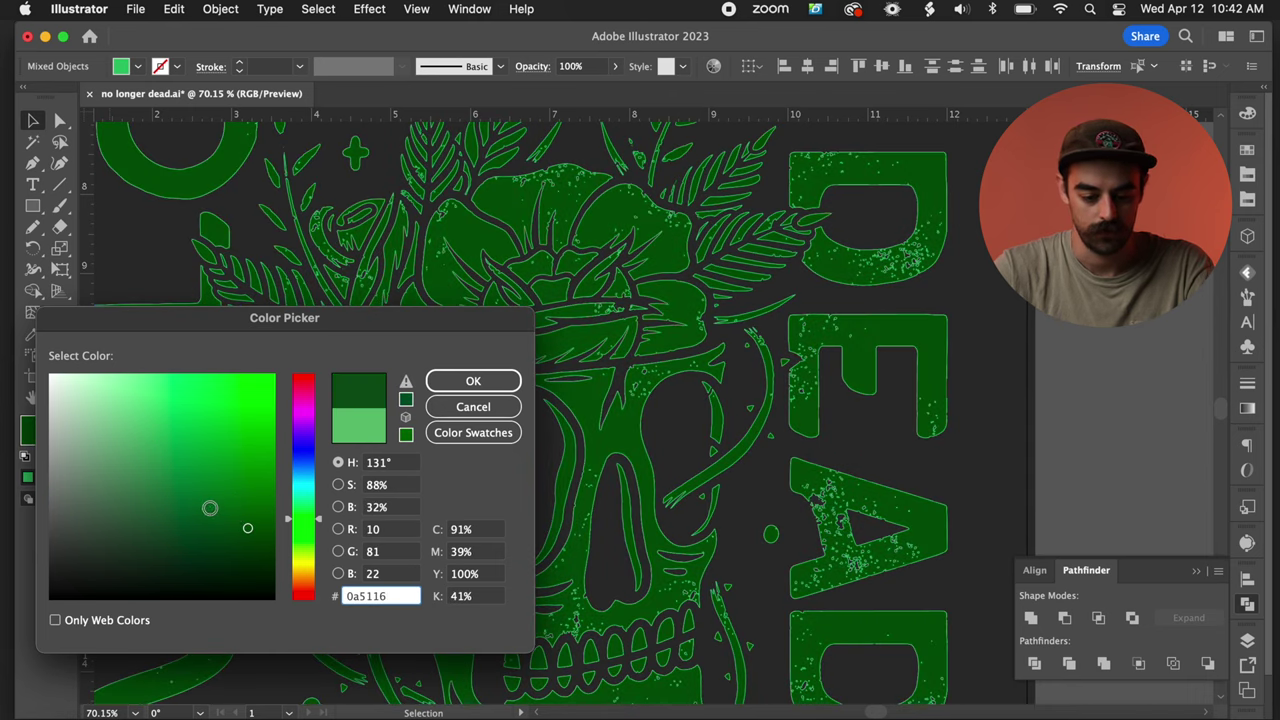
pyautogui.click(207, 509)
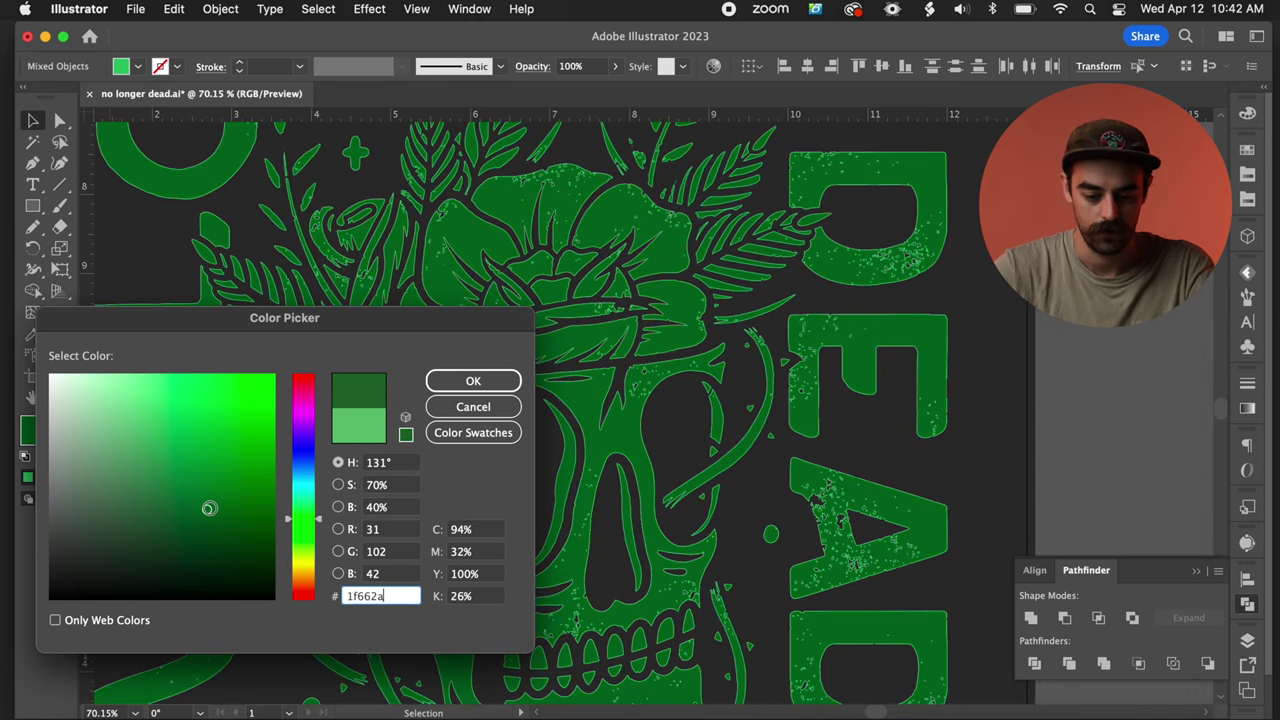
pyautogui.click(470, 382)
# Deselect to check the thin light-green rim, then reselect the whole artwork group.
pyautogui.click(505, 453)
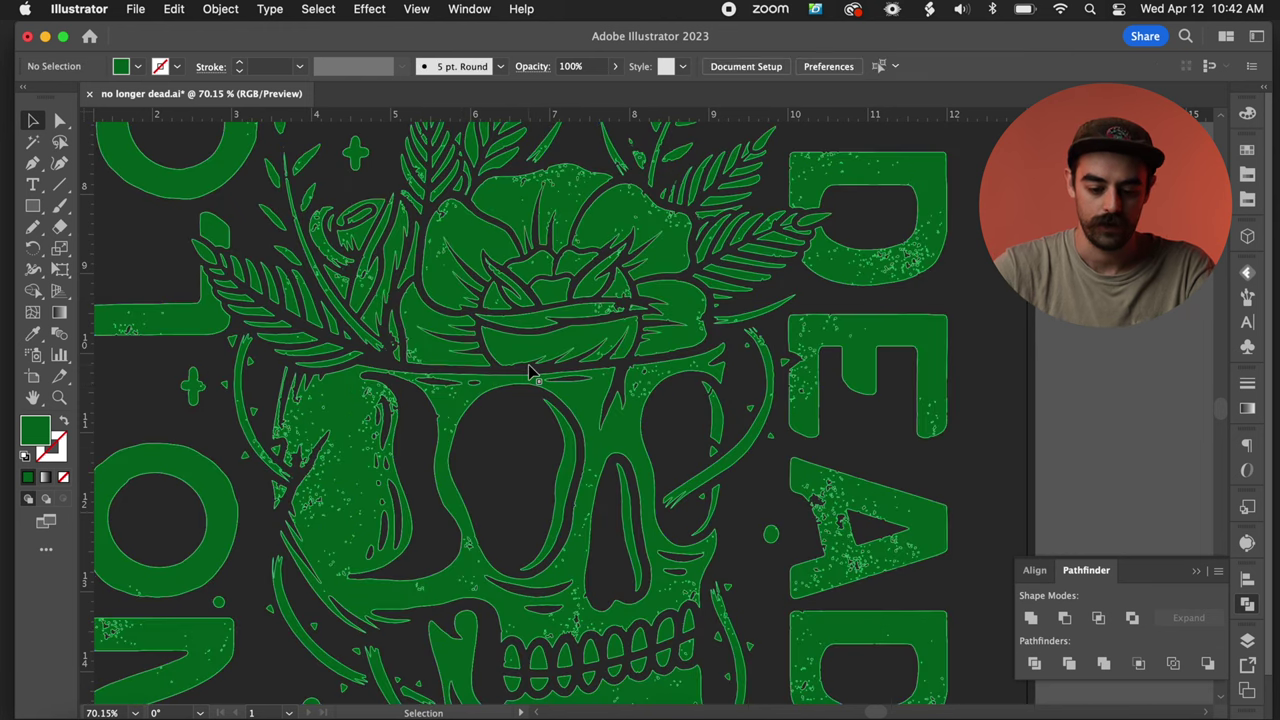
pyautogui.scroll(6, 530, 372)
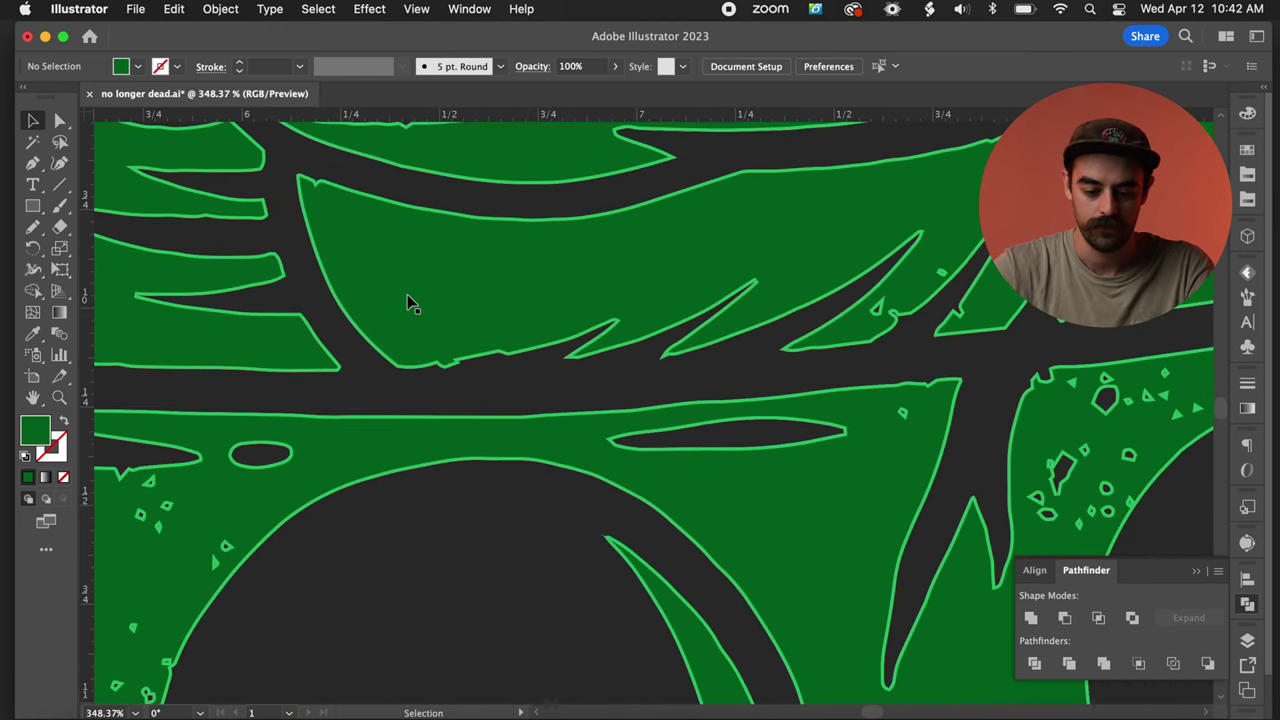
pyautogui.scroll(-4, 407, 294)
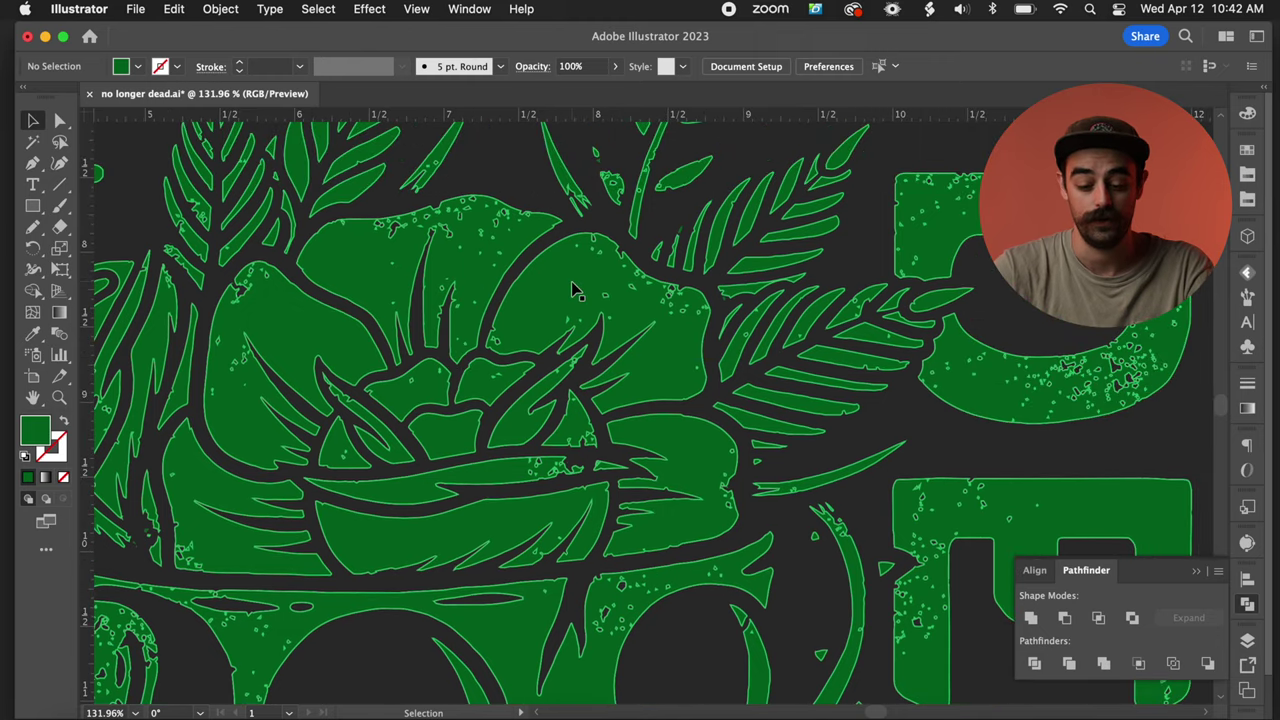
pyautogui.scroll(4, 571, 290)
pyautogui.click(443, 282)
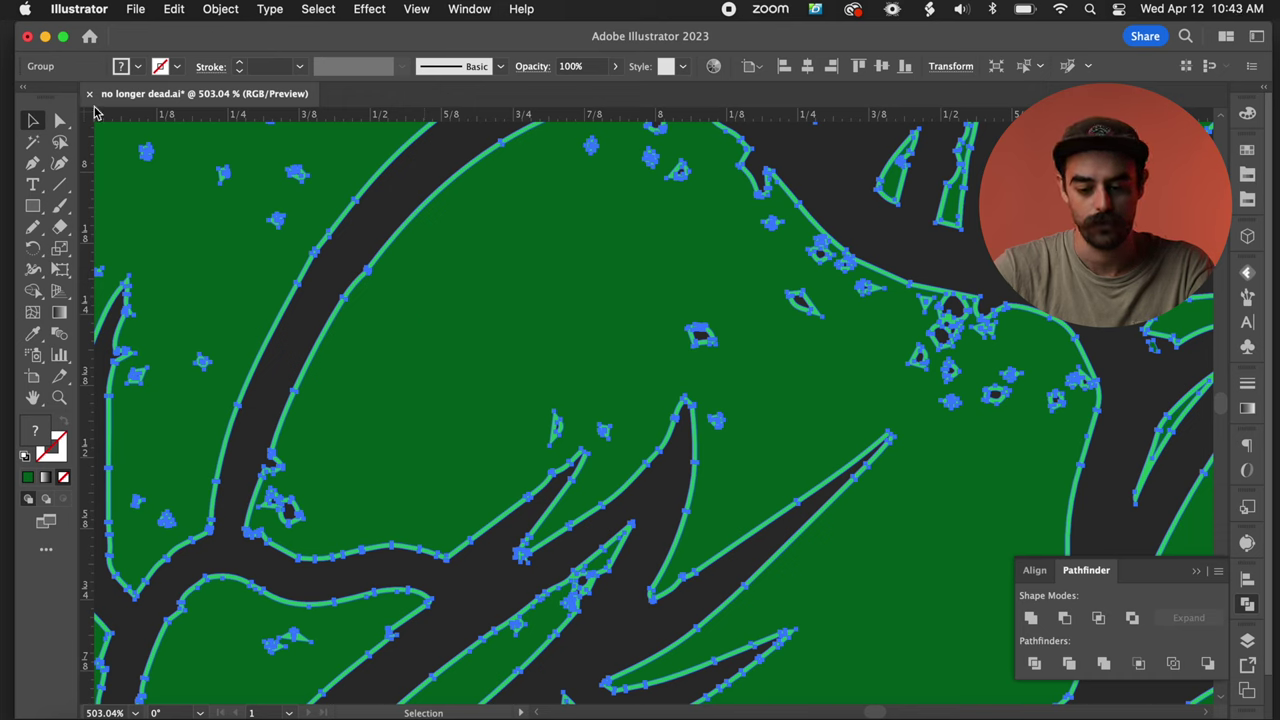
# Ungroup the artwork and confirm a single leaf is now its own shape.
pyautogui.rightClick(404, 279)
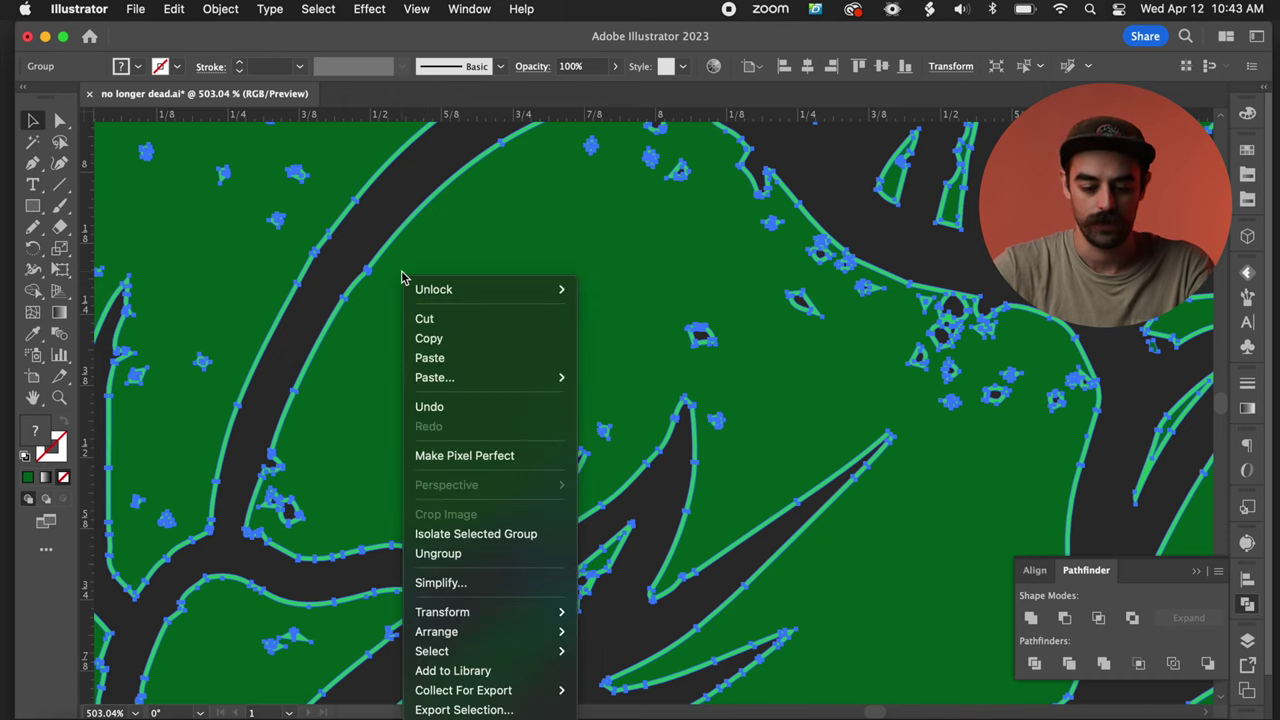
pyautogui.click(483, 556)
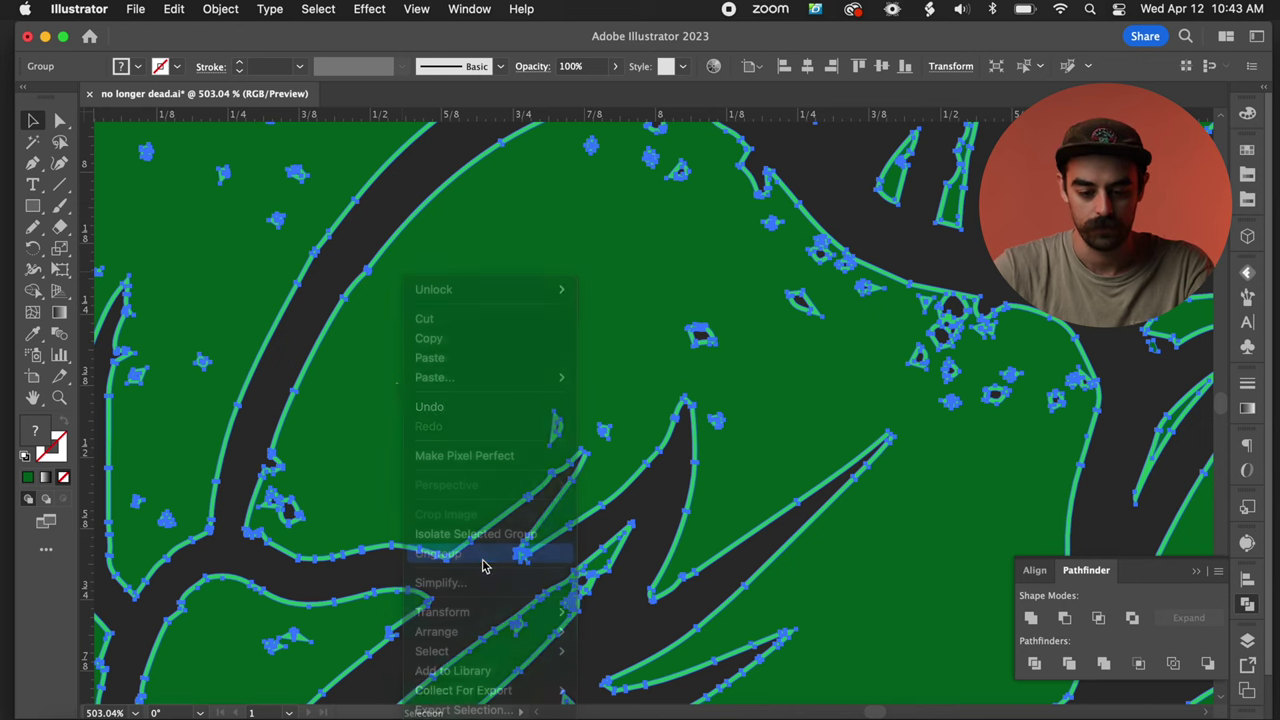
pyautogui.click(346, 234)
pyautogui.click(440, 292)
pyautogui.scroll(-5, 443, 294)
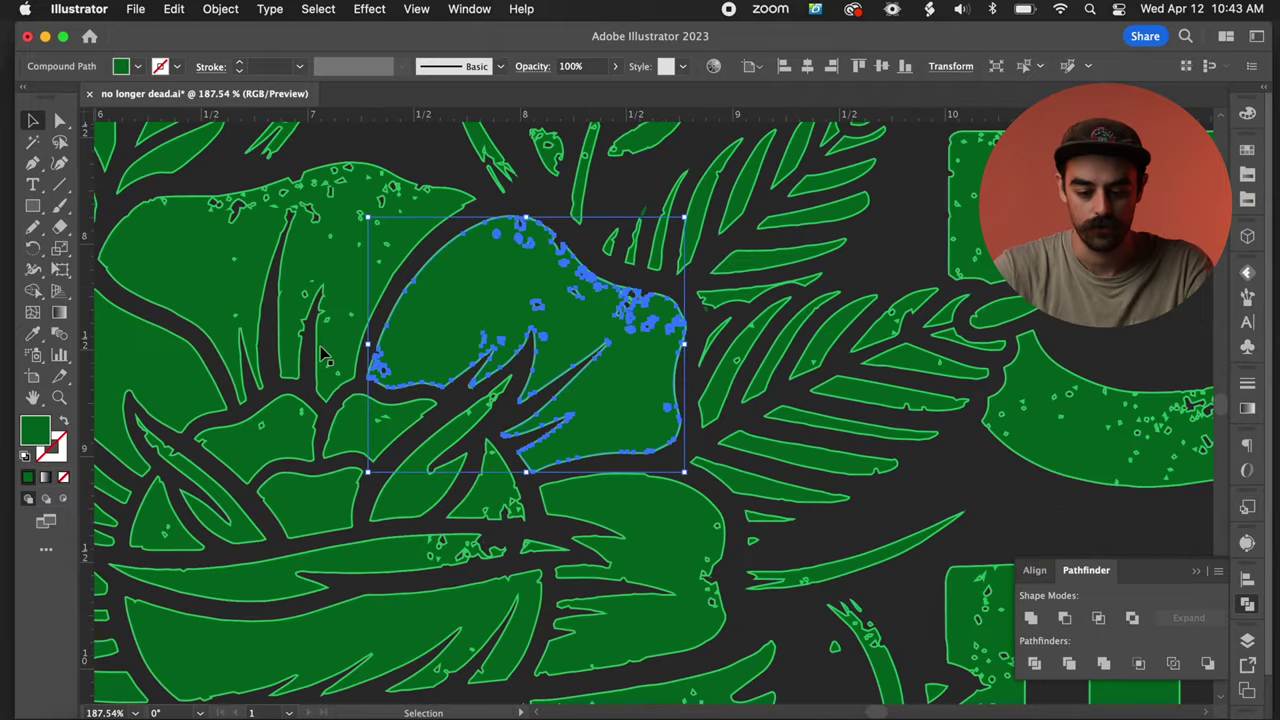
# Select the light-green outline shape at the leaf tip.
pyautogui.click(450, 180)
pyautogui.scroll(6, 508, 215)
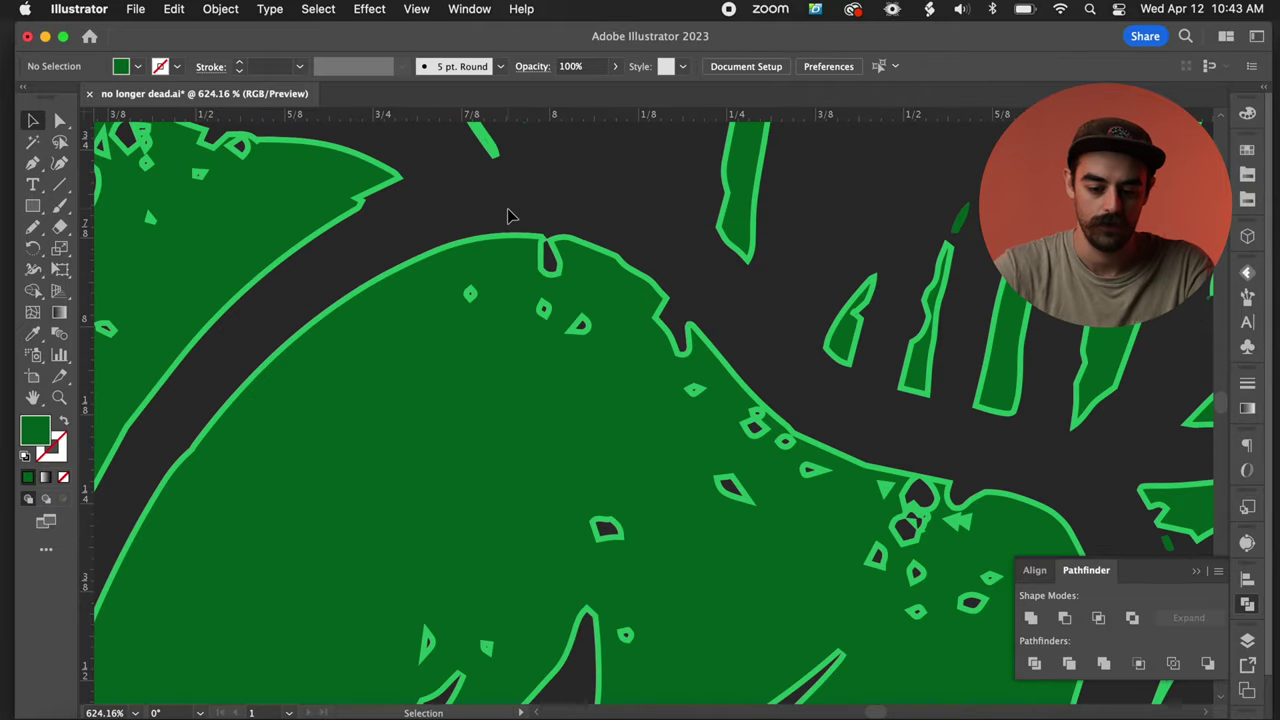
pyautogui.scroll(4, 508, 215)
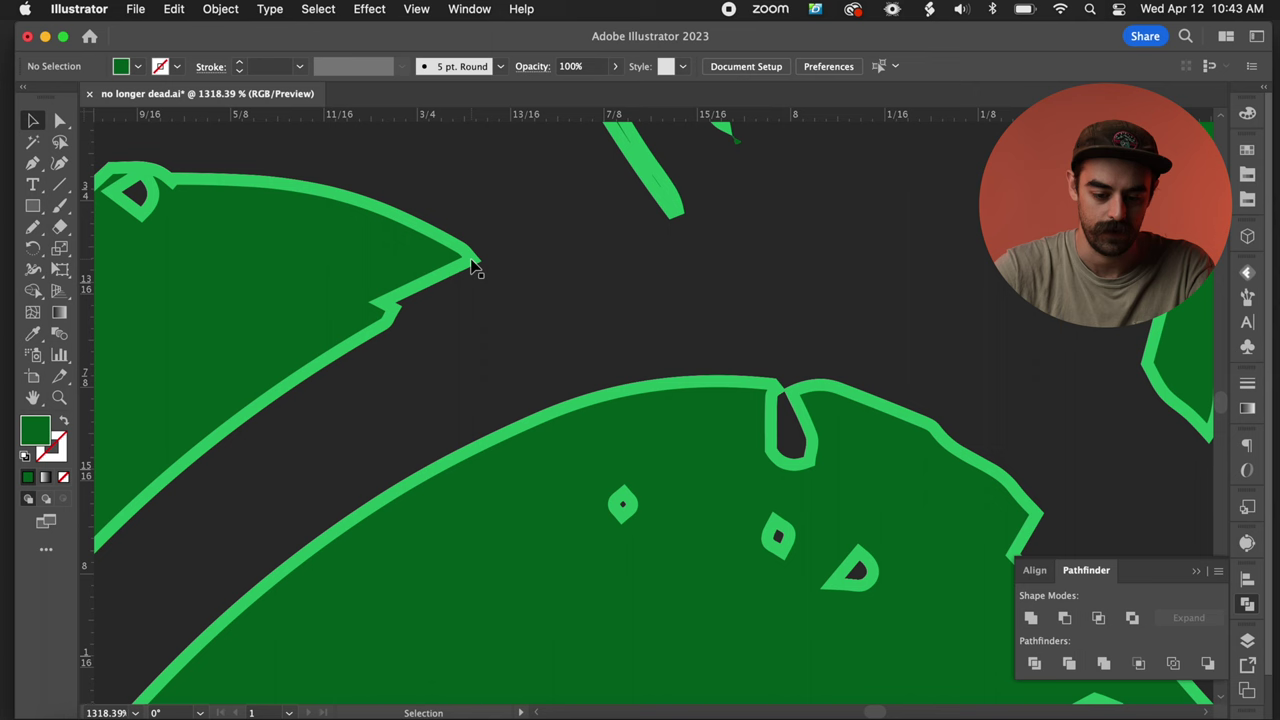
pyautogui.click(474, 266)
# Select every shape sharing the light-green fill colour and delete them all.
pyautogui.click(318, 8)
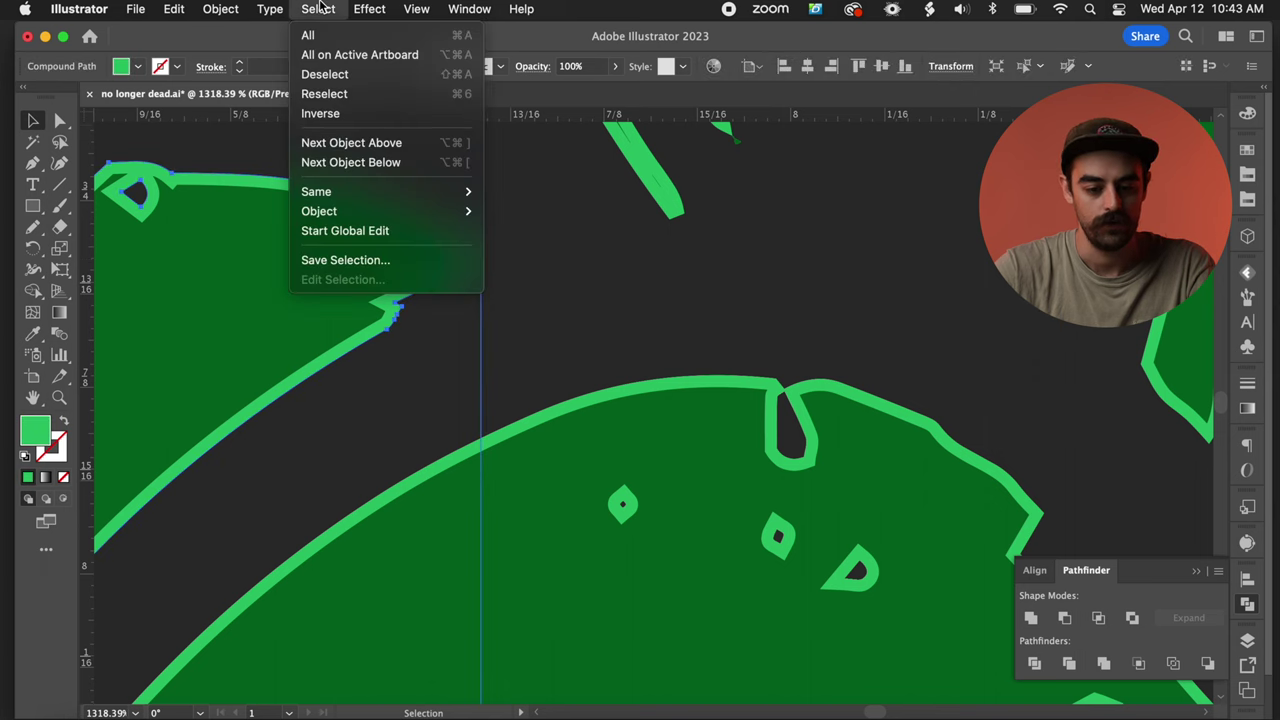
pyautogui.moveTo(400, 194)
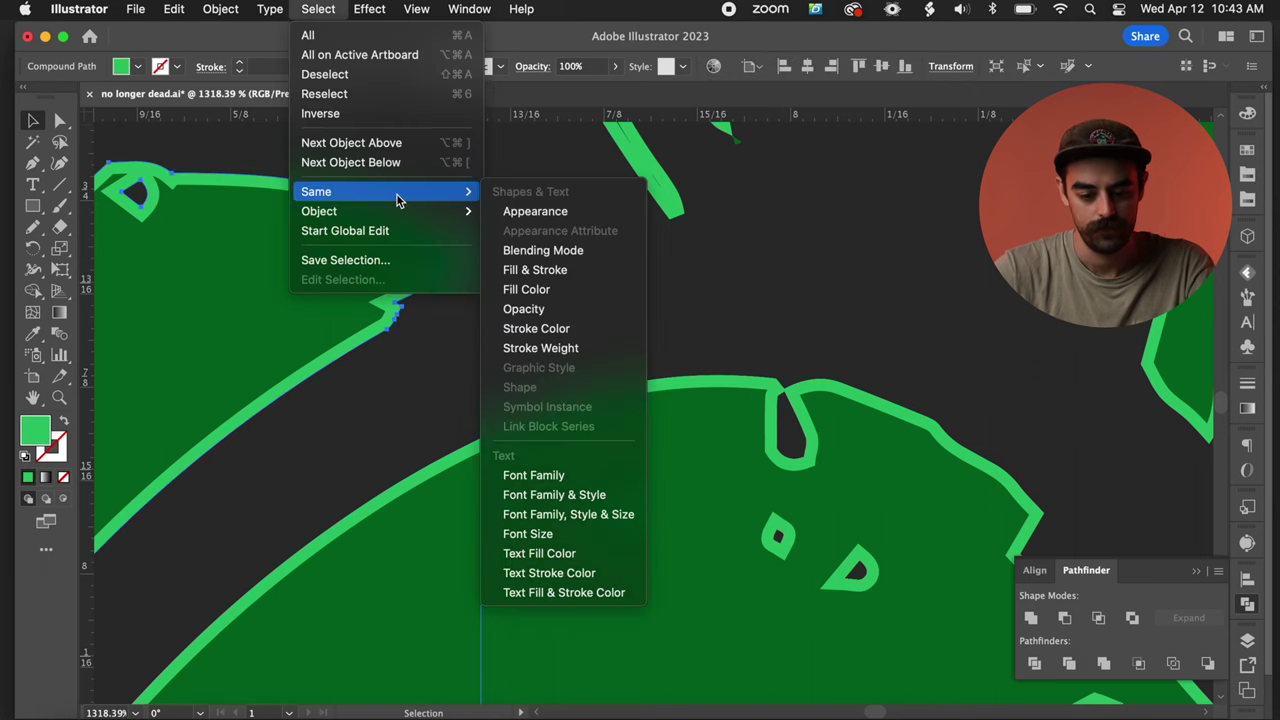
pyautogui.click(537, 290)
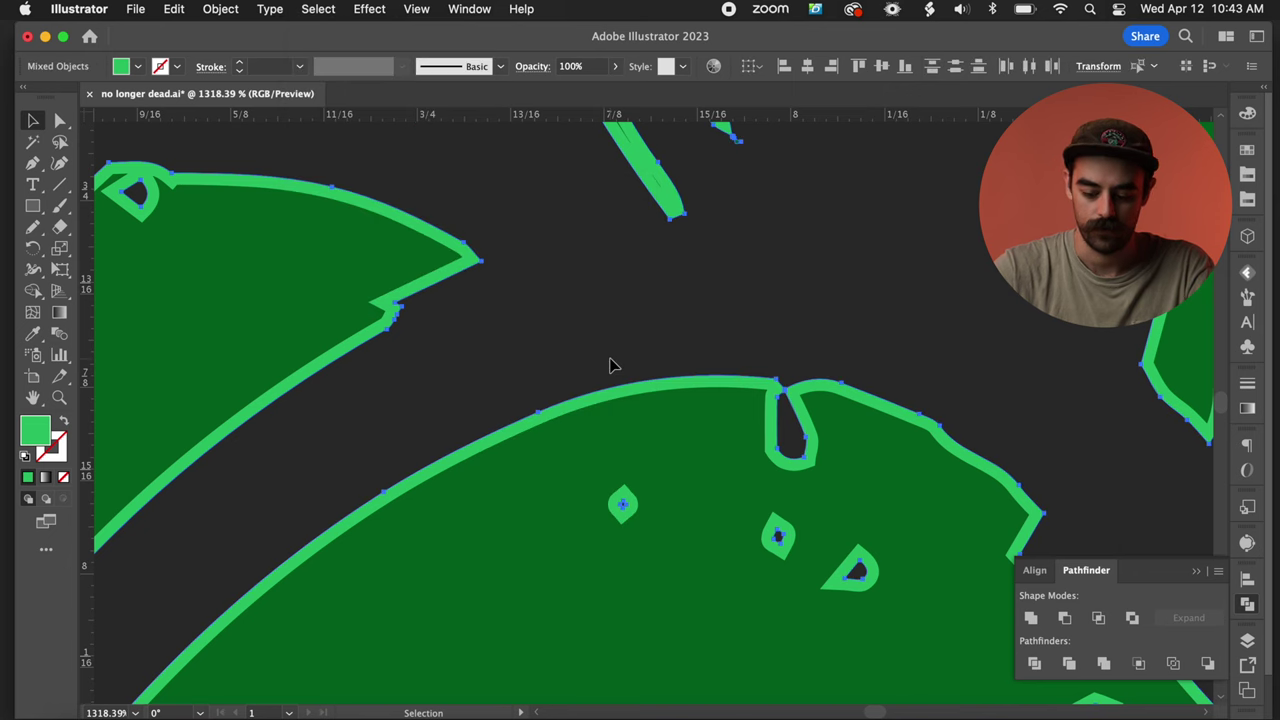
pyautogui.press('Delete')
pyautogui.scroll(-5, 609, 363)
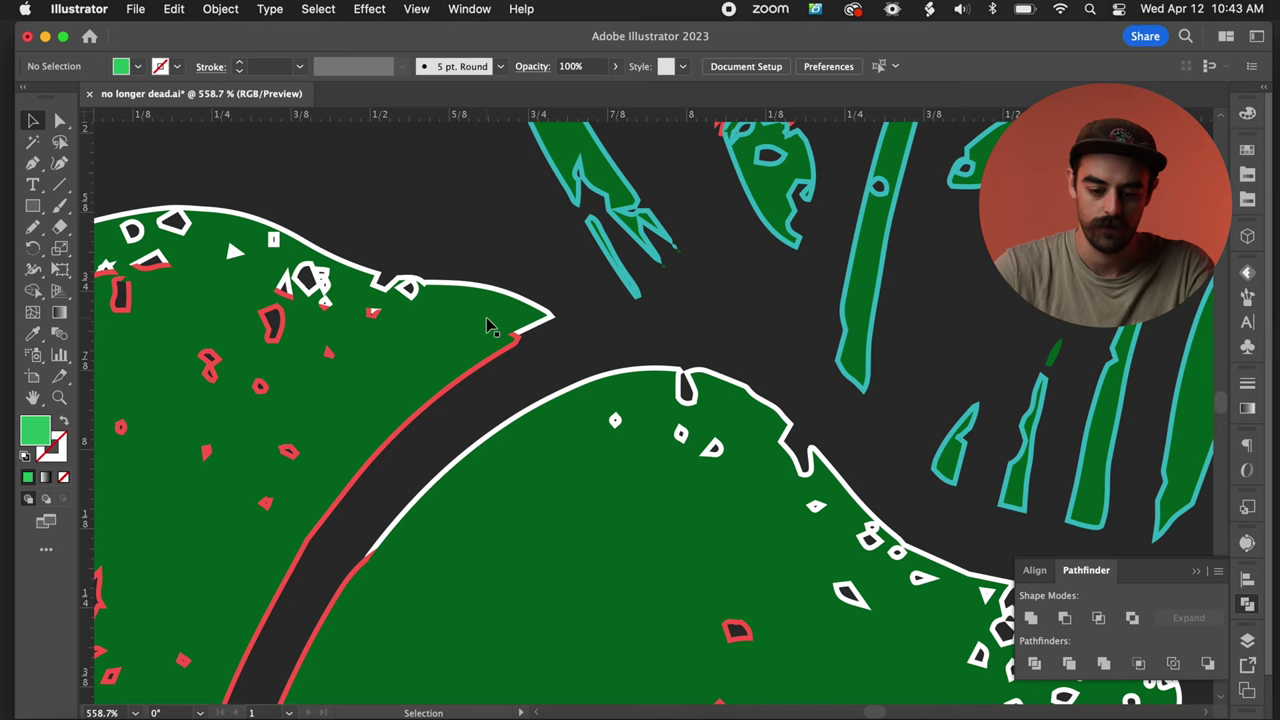
pyautogui.scroll(-5, 486, 317)
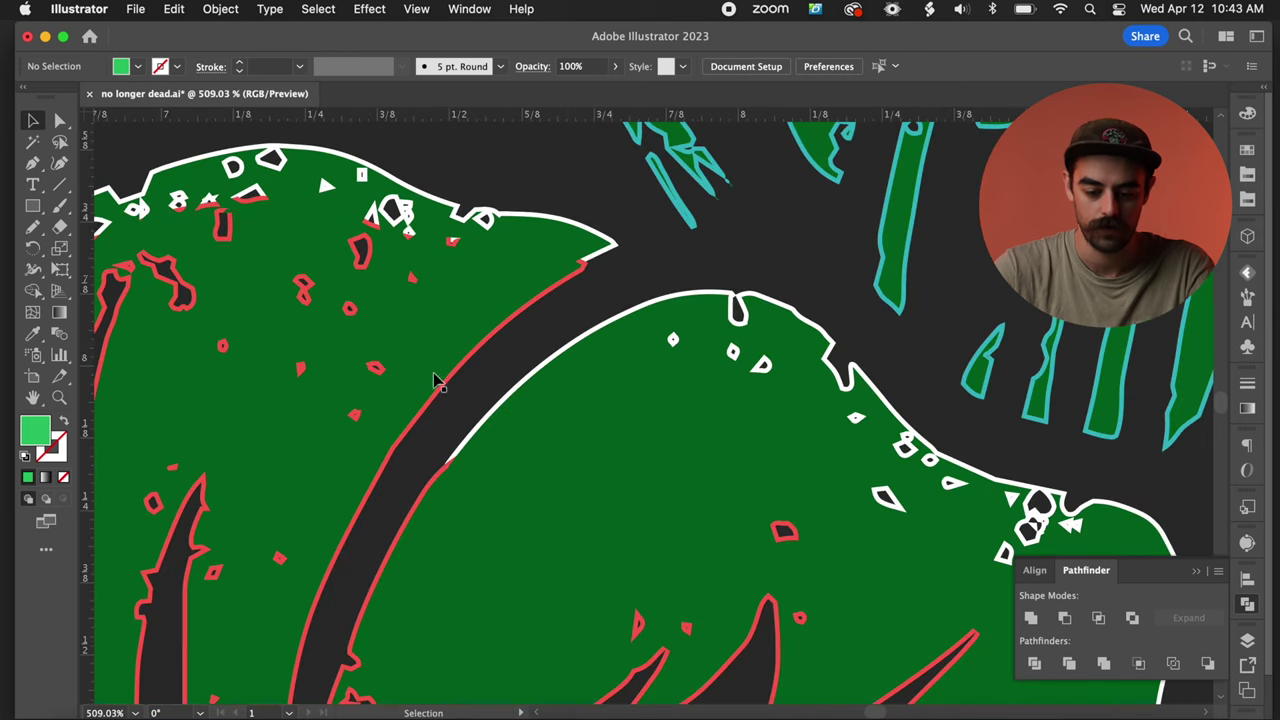
pyautogui.scroll(4, 440, 383)
# Select all dark-green inset shapes by matching the fill colour of one leaf.
pyautogui.click(477, 284)
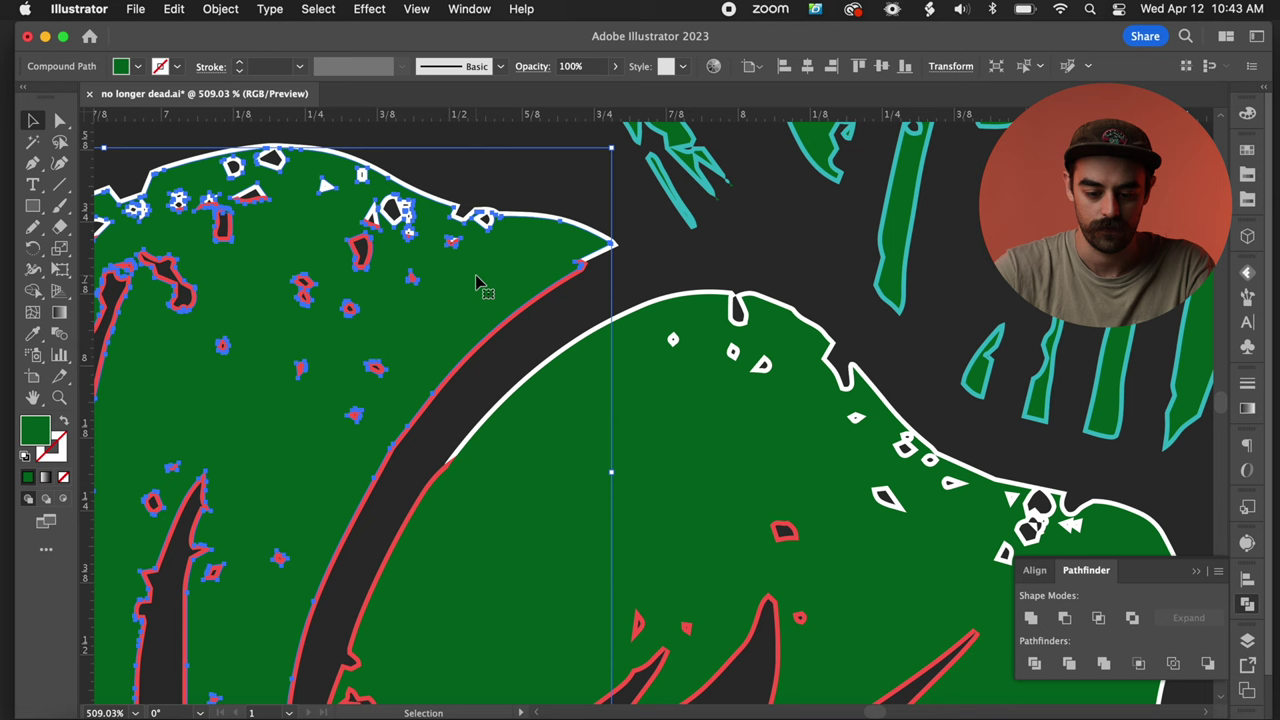
pyautogui.click(318, 9)
pyautogui.moveTo(400, 191)
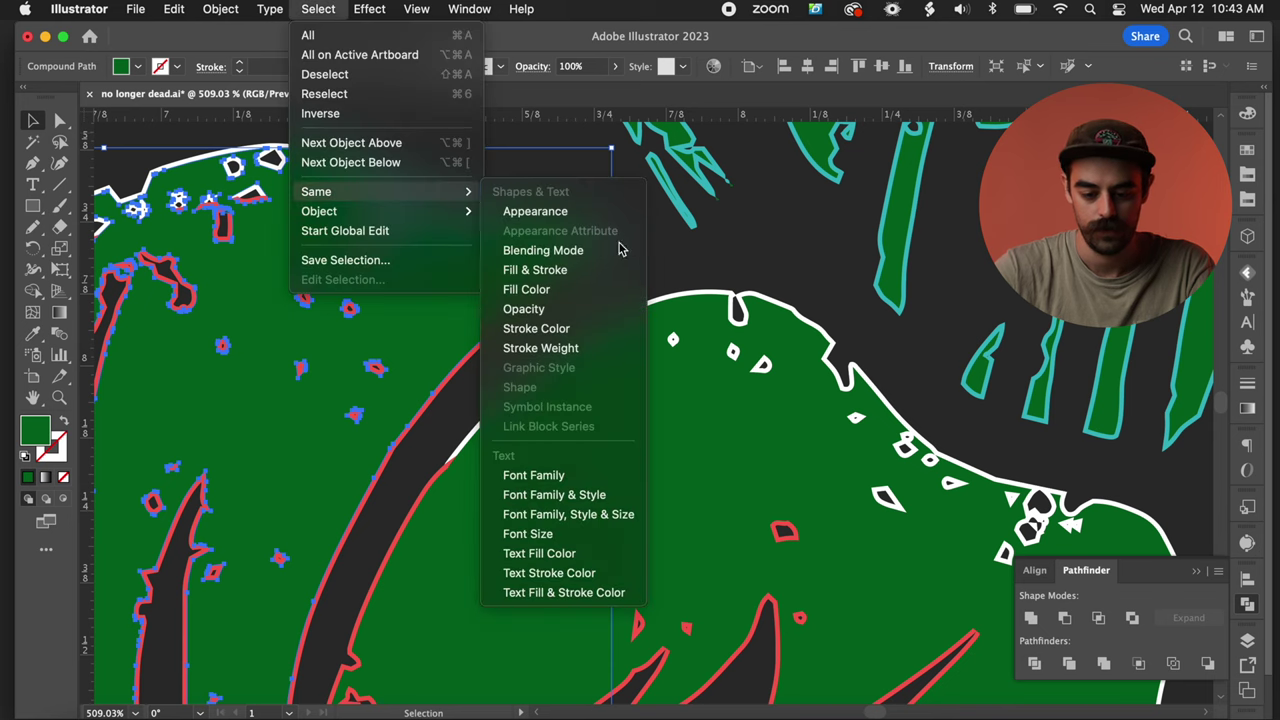
pyautogui.click(608, 297)
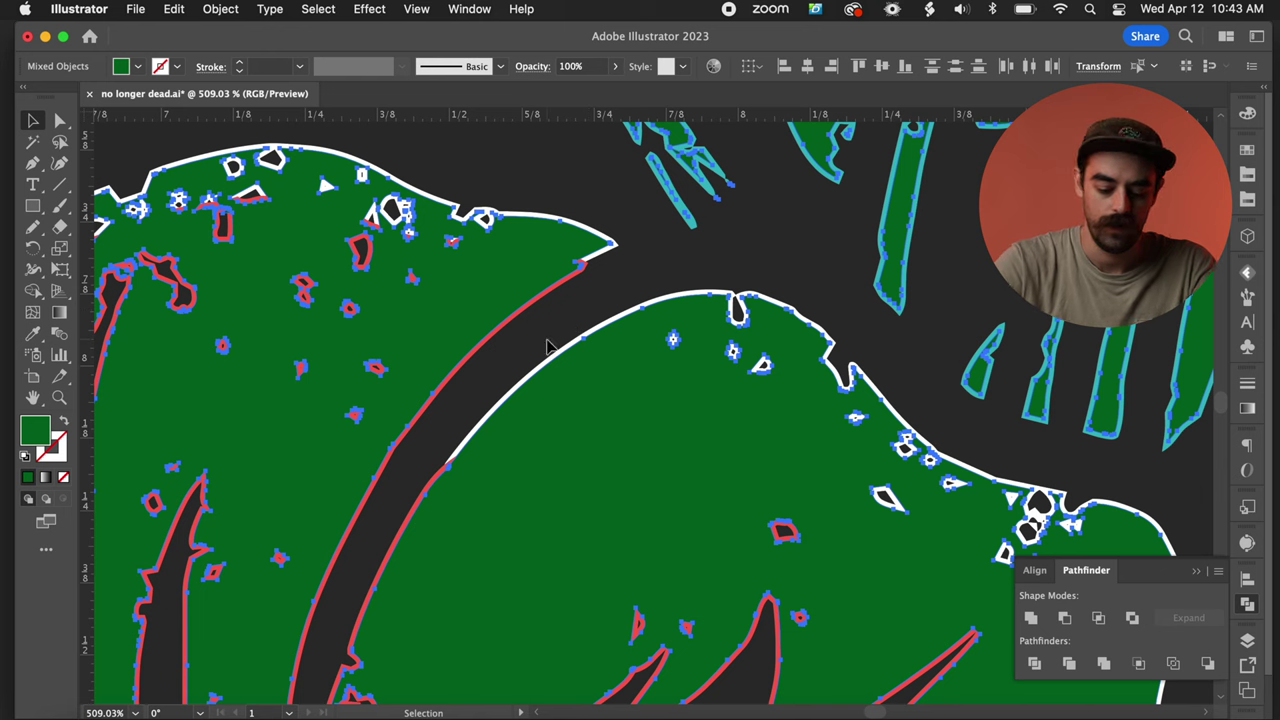
pyautogui.scroll(-5, 547, 345)
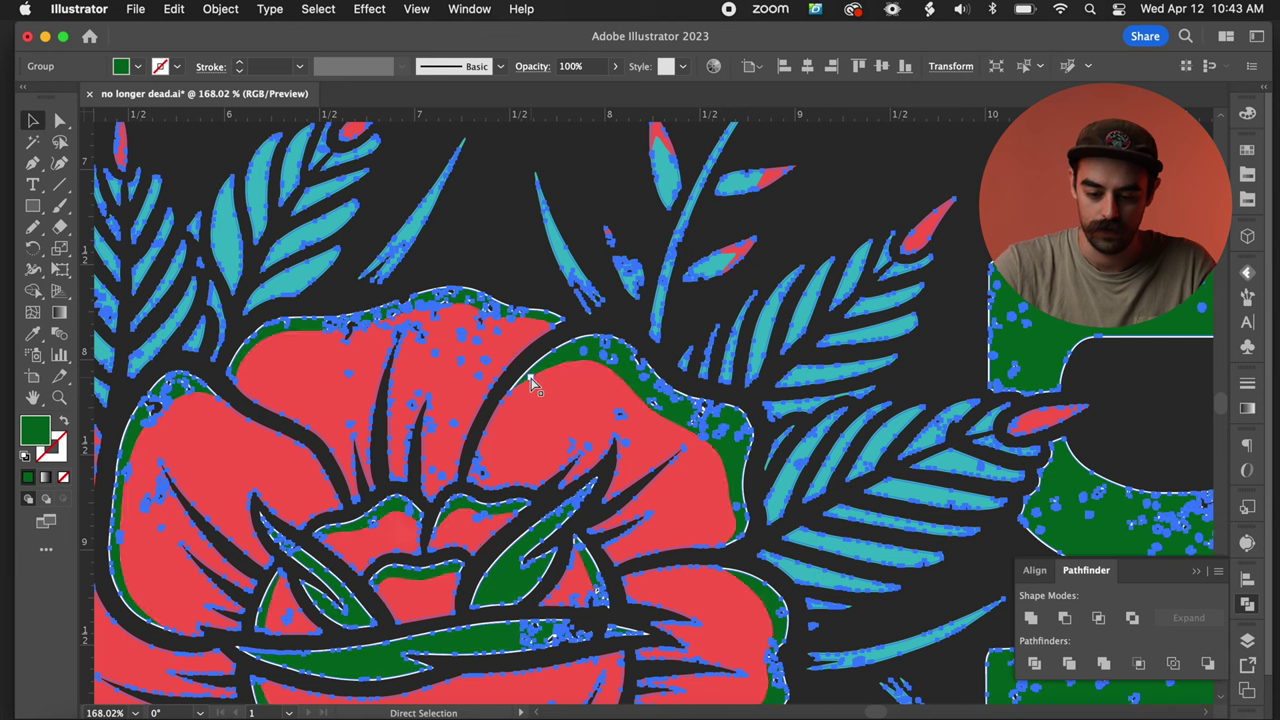
pyautogui.scroll(5, 531, 384)
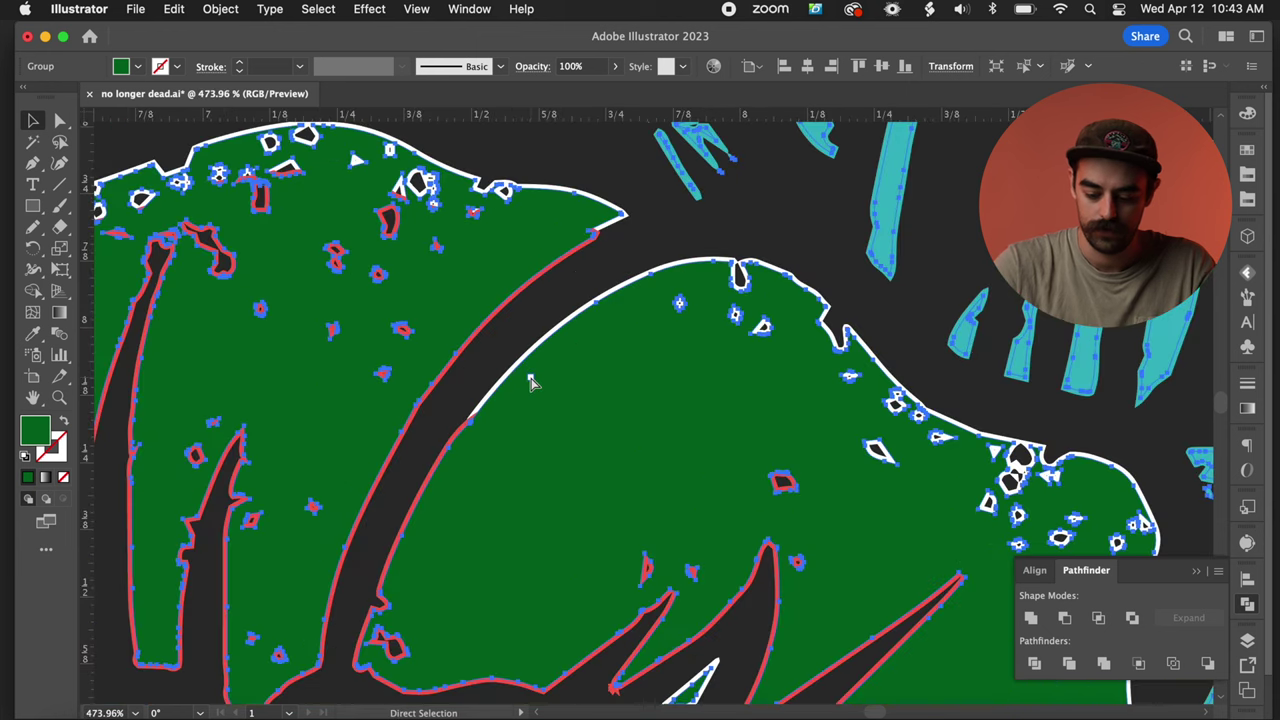
# Sample the white outline colour onto the dark-green underbase group with the Eyedropper.
pyautogui.press('i')
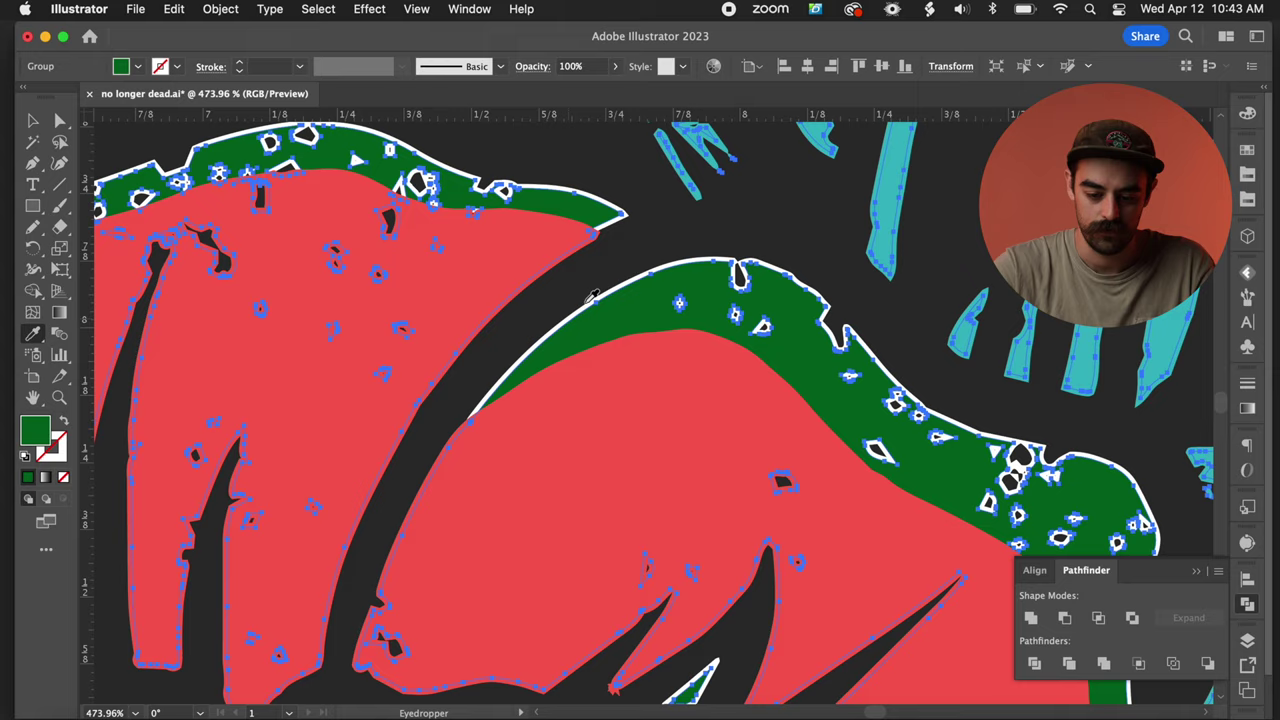
pyautogui.scroll(5, 620, 278)
pyautogui.scroll(3, 620, 278)
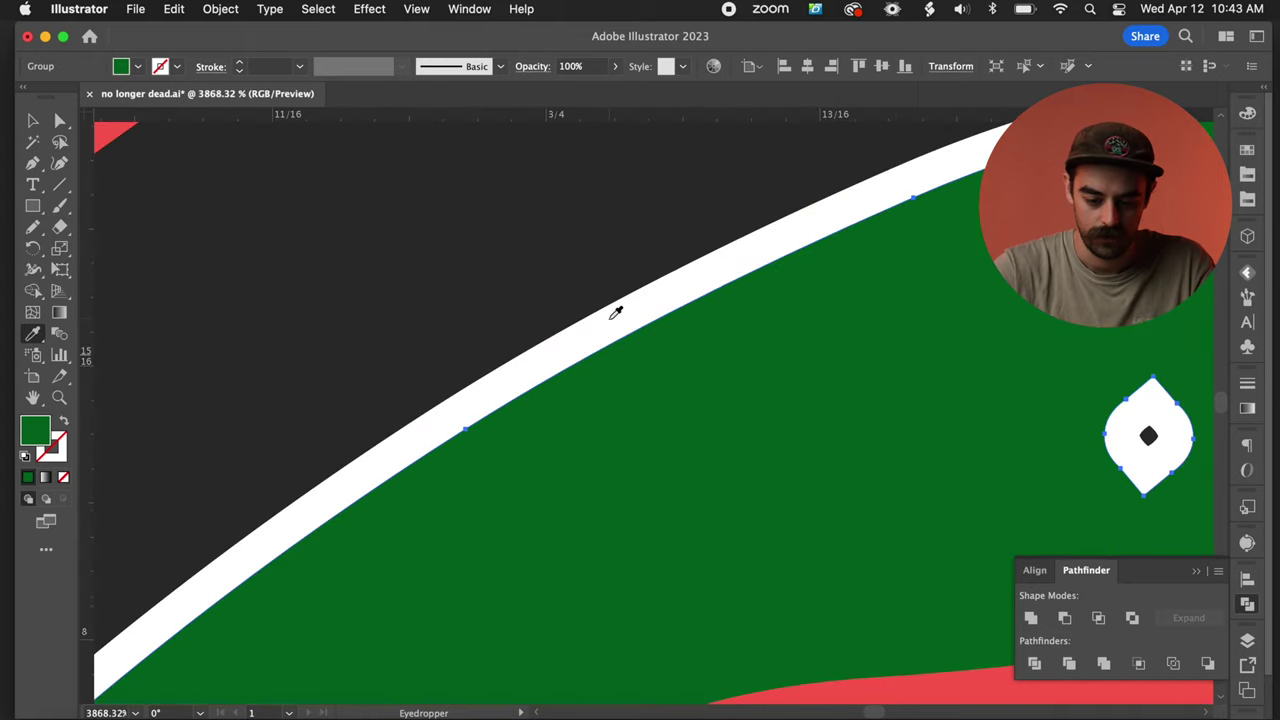
pyautogui.click(615, 313)
pyautogui.scroll(-8, 615, 315)
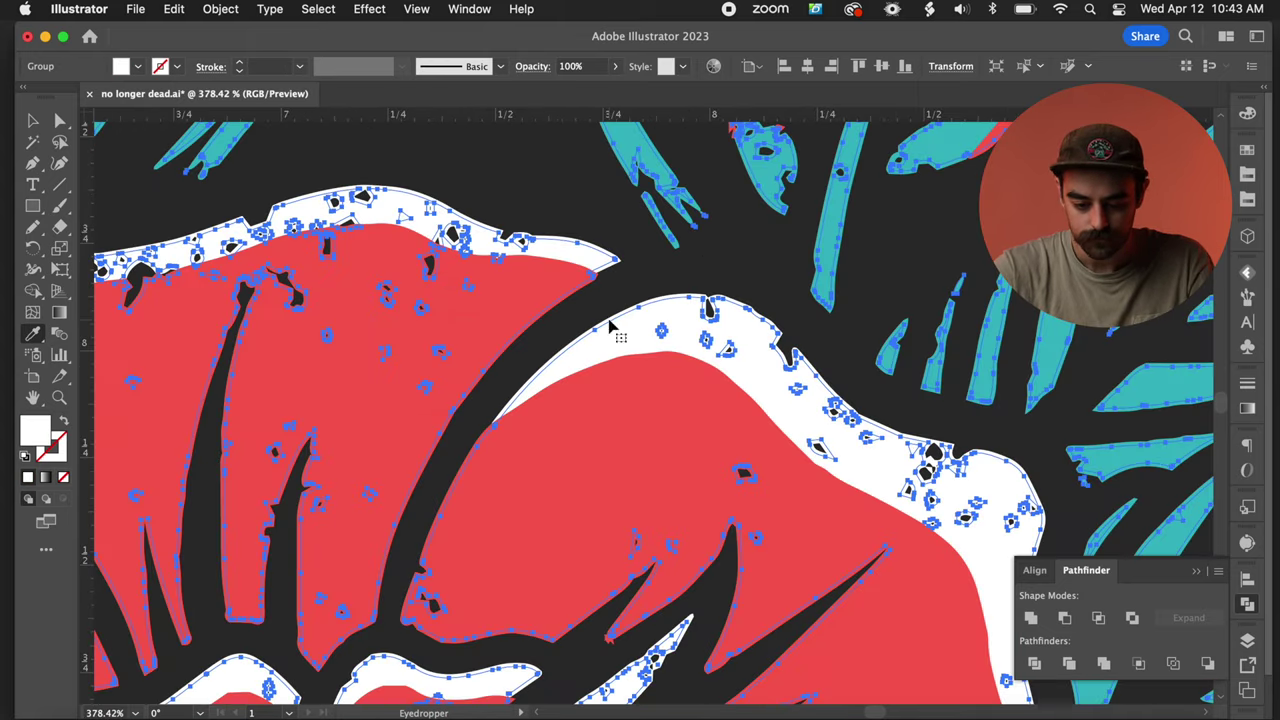
# Check the white underbase by selecting it, then deselect all and fit the artboard in view.
pyautogui.press('v')
pyautogui.scroll(-4, 645, 270)
pyautogui.click(655, 287)
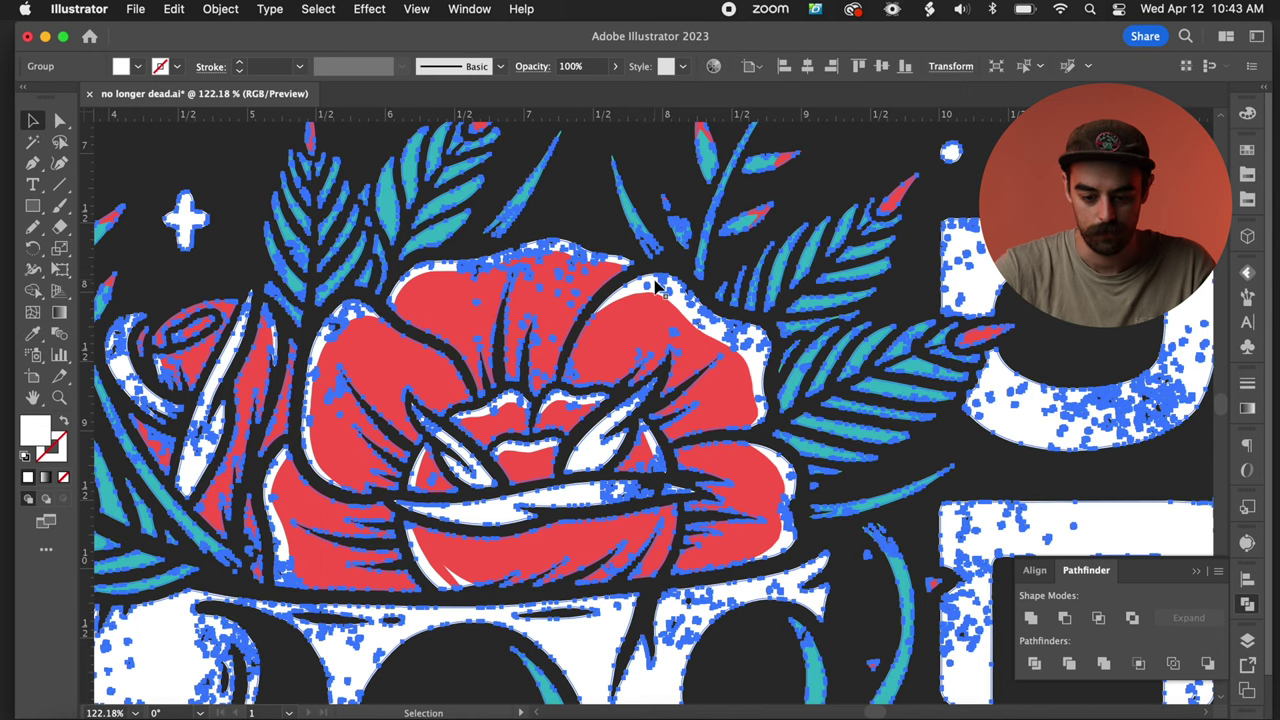
pyautogui.press('a')
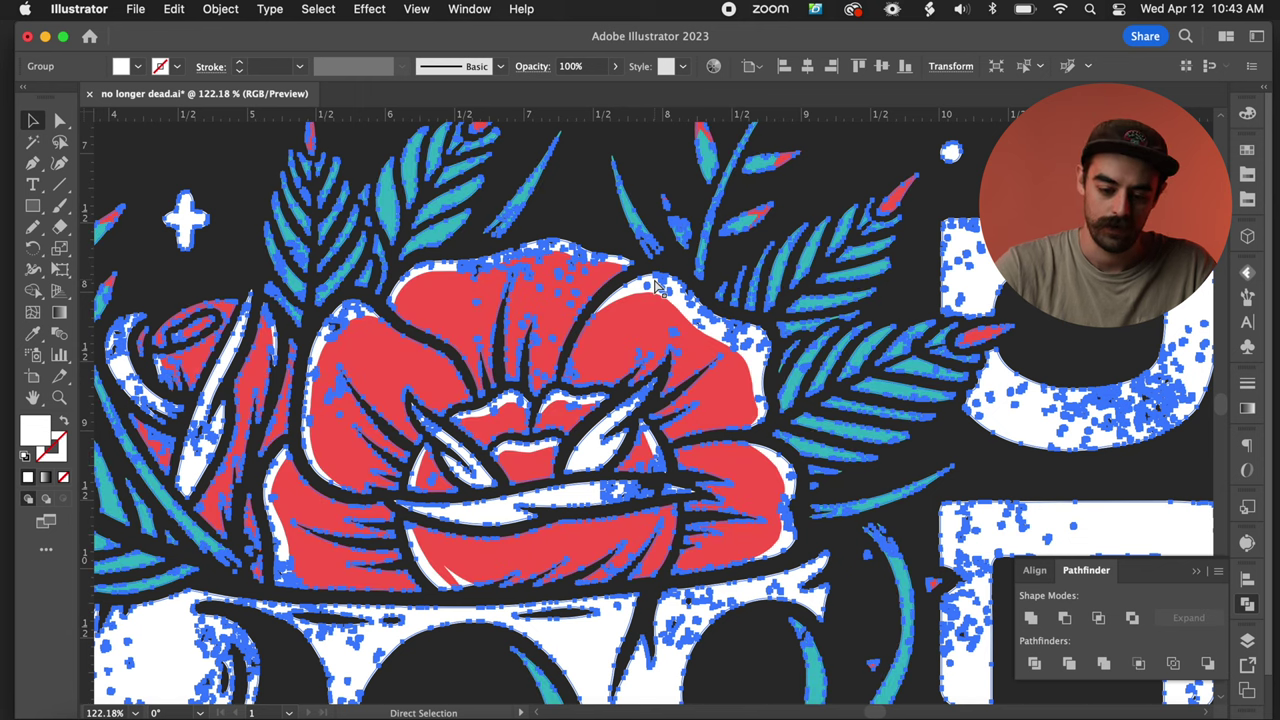
pyautogui.press('super+shift+a')
pyautogui.press('super+0')
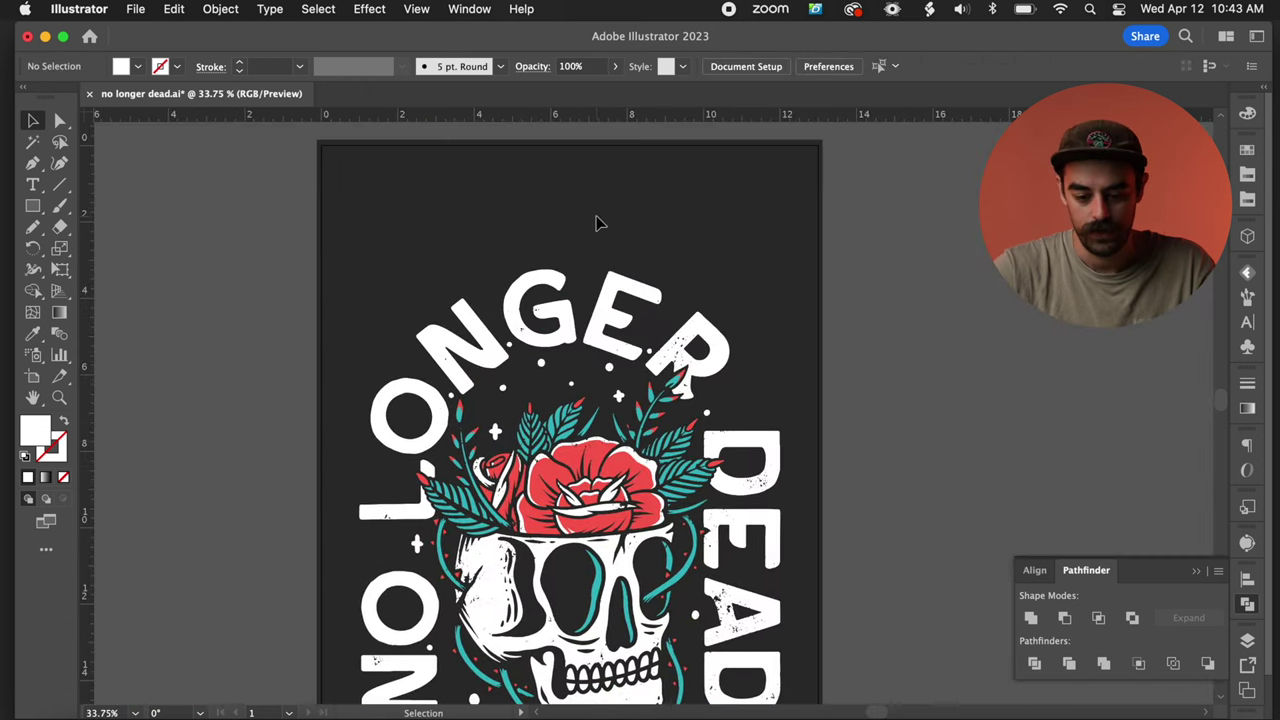
pyautogui.scroll(6, 533, 447)
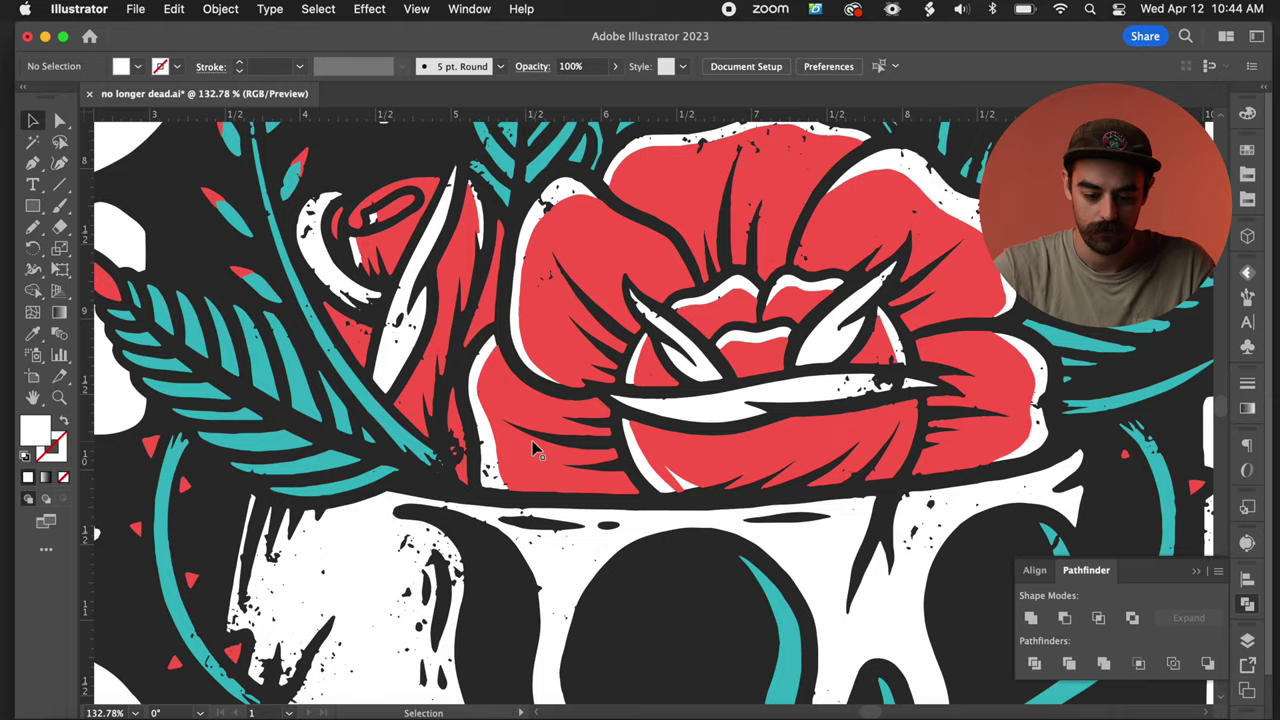
pyautogui.scroll(4, 532, 447)
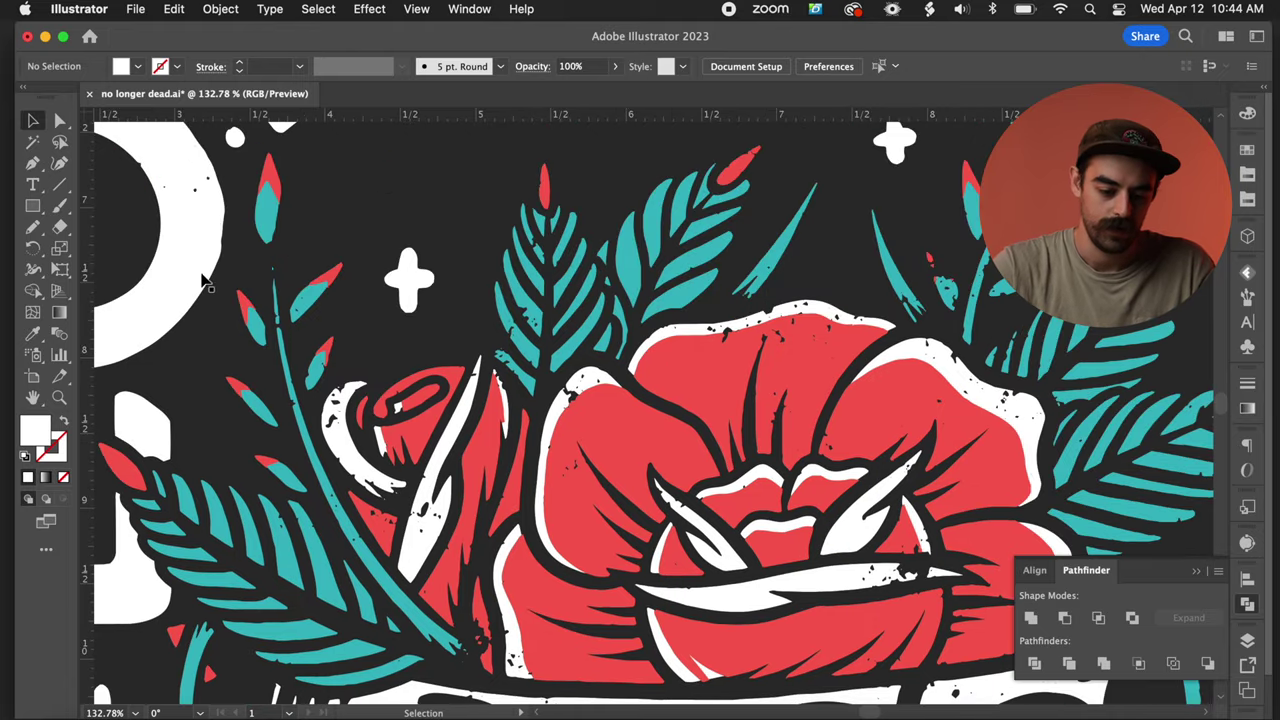
pyautogui.hscroll(-3, 205, 283)
pyautogui.scroll(4, 230, 281)
pyautogui.moveTo(222, 268); pyautogui.dragTo(374, 450)
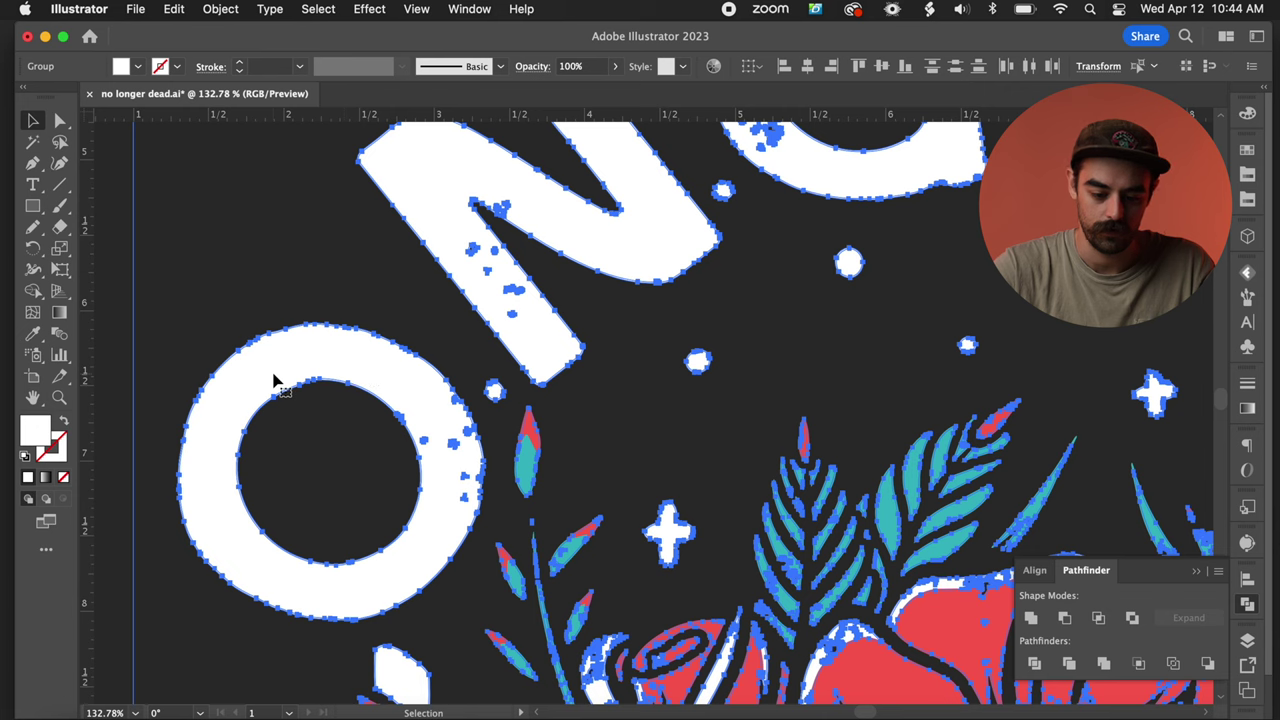
pyautogui.click(585, 465)
pyautogui.click(556, 345)
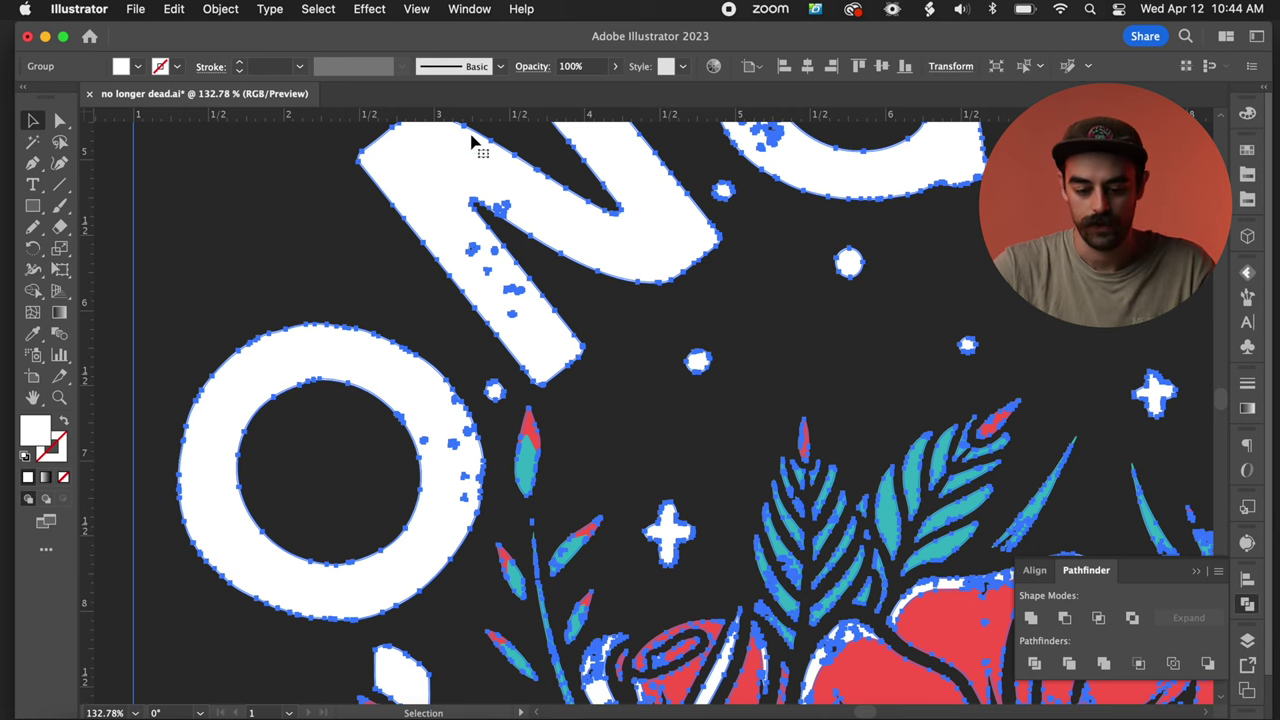
pyautogui.scroll(6, 525, 478)
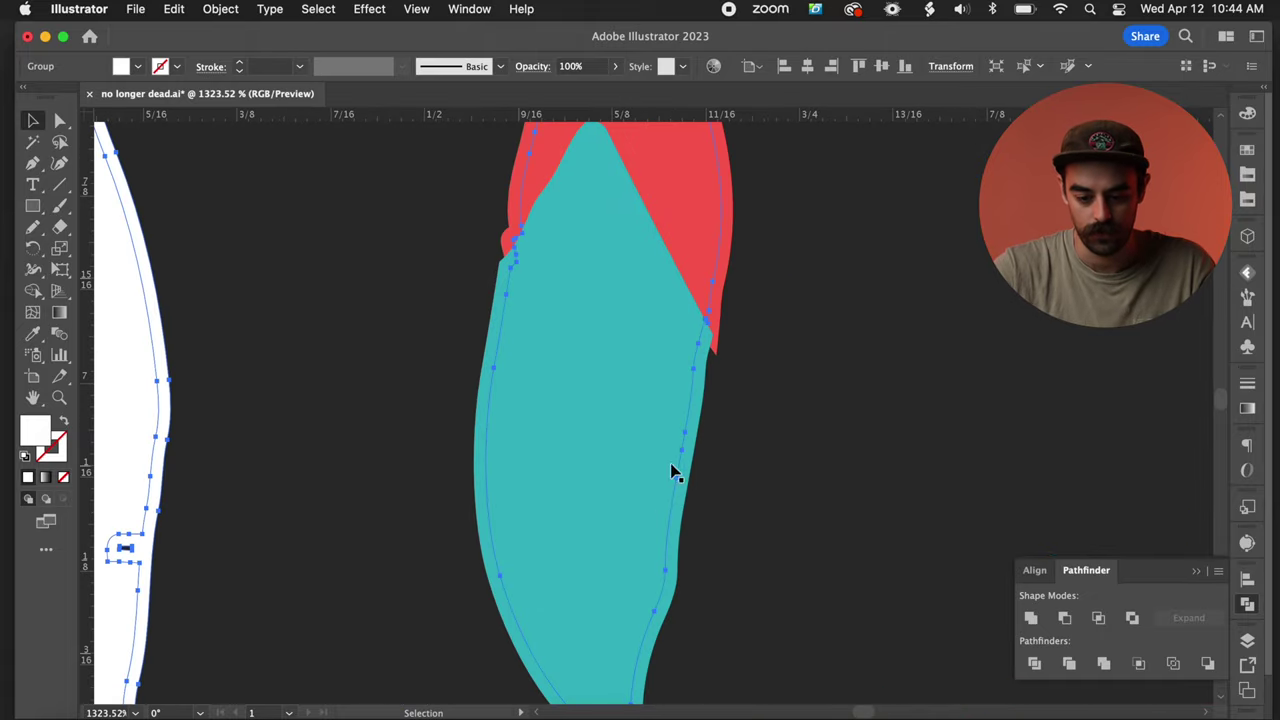
pyautogui.scroll(-3, 708, 236)
pyautogui.scroll(-4, 708, 236)
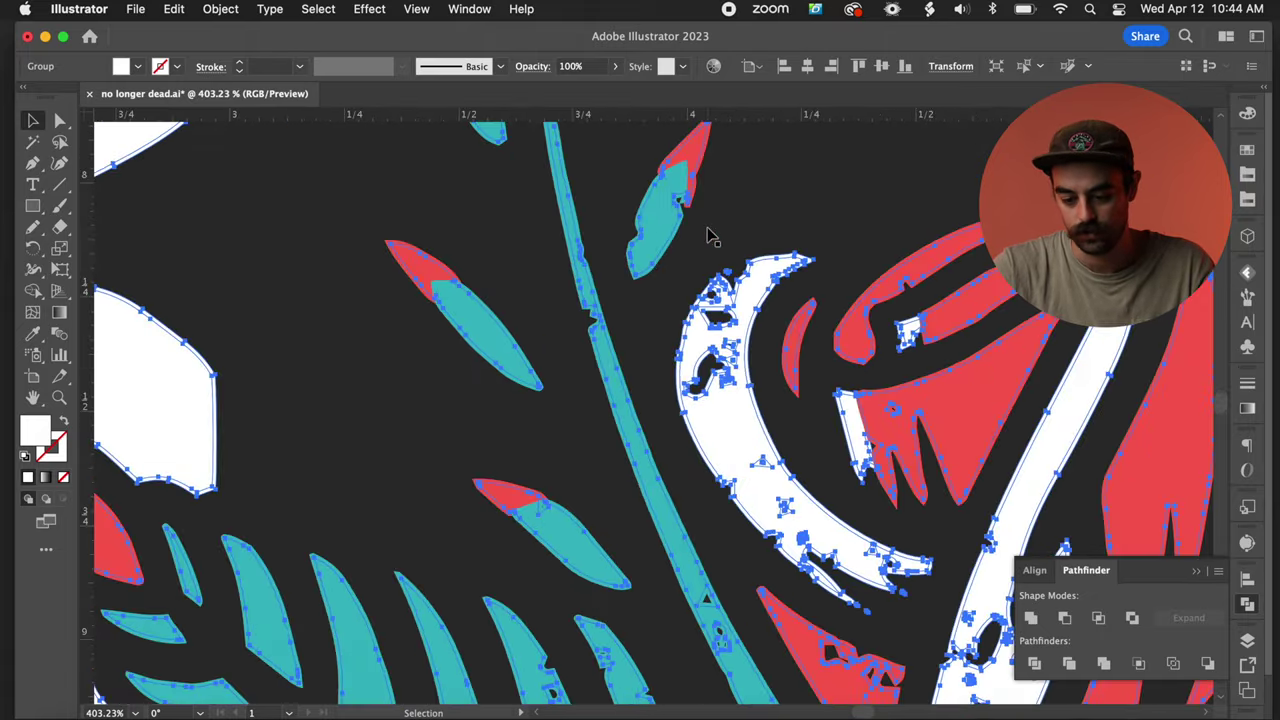
pyautogui.scroll(-4, 707, 237)
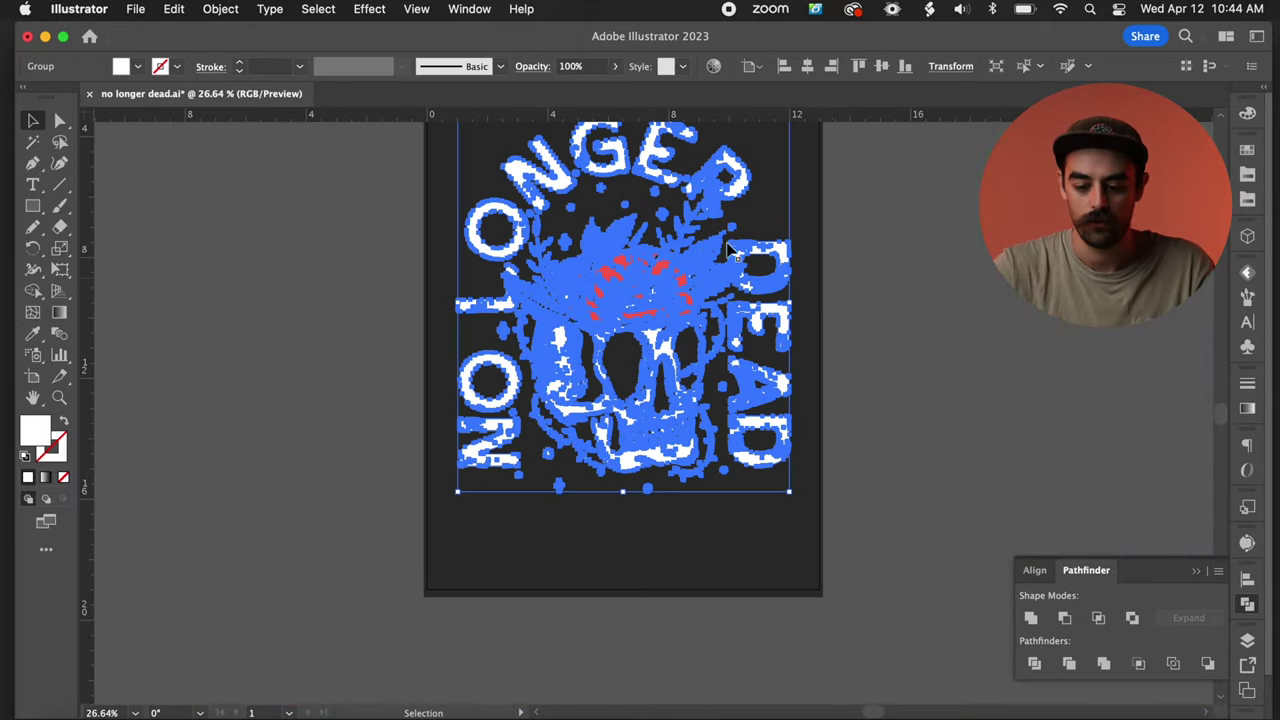
pyautogui.click(832, 280)
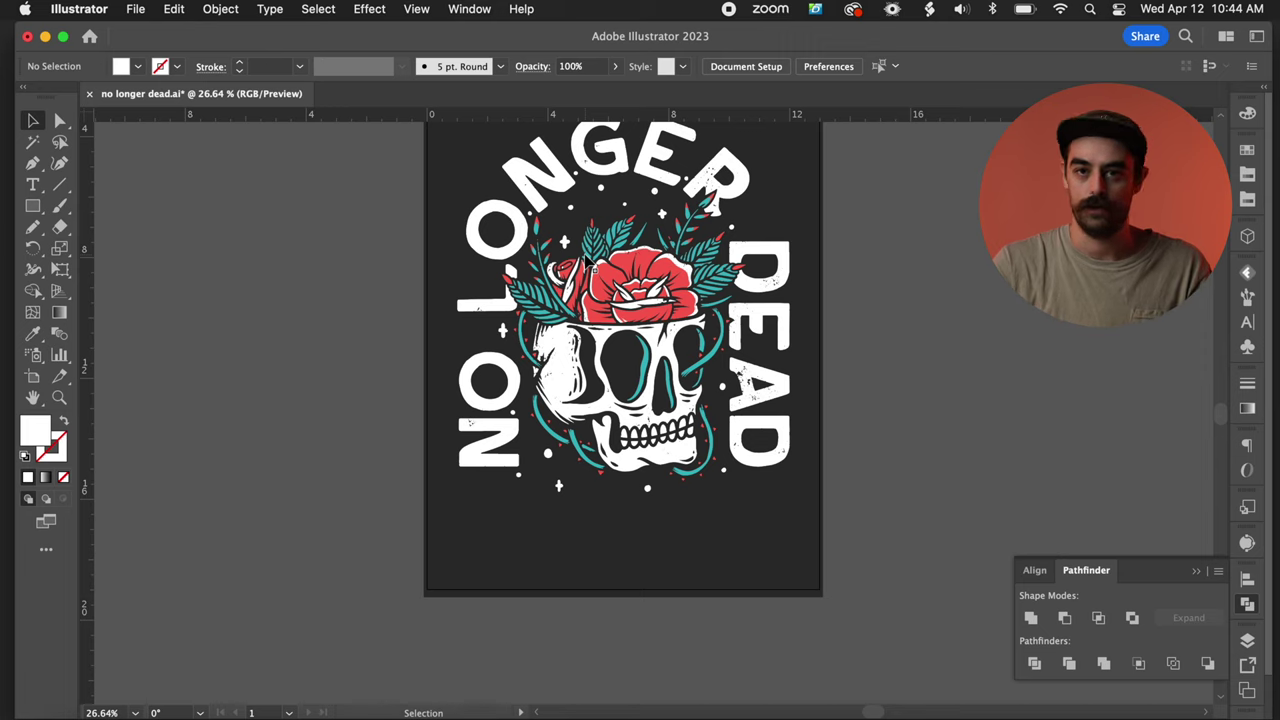
# Scroll down to review the white under, red and blue separation artboards.
pyautogui.scroll(-3, 638, 376)
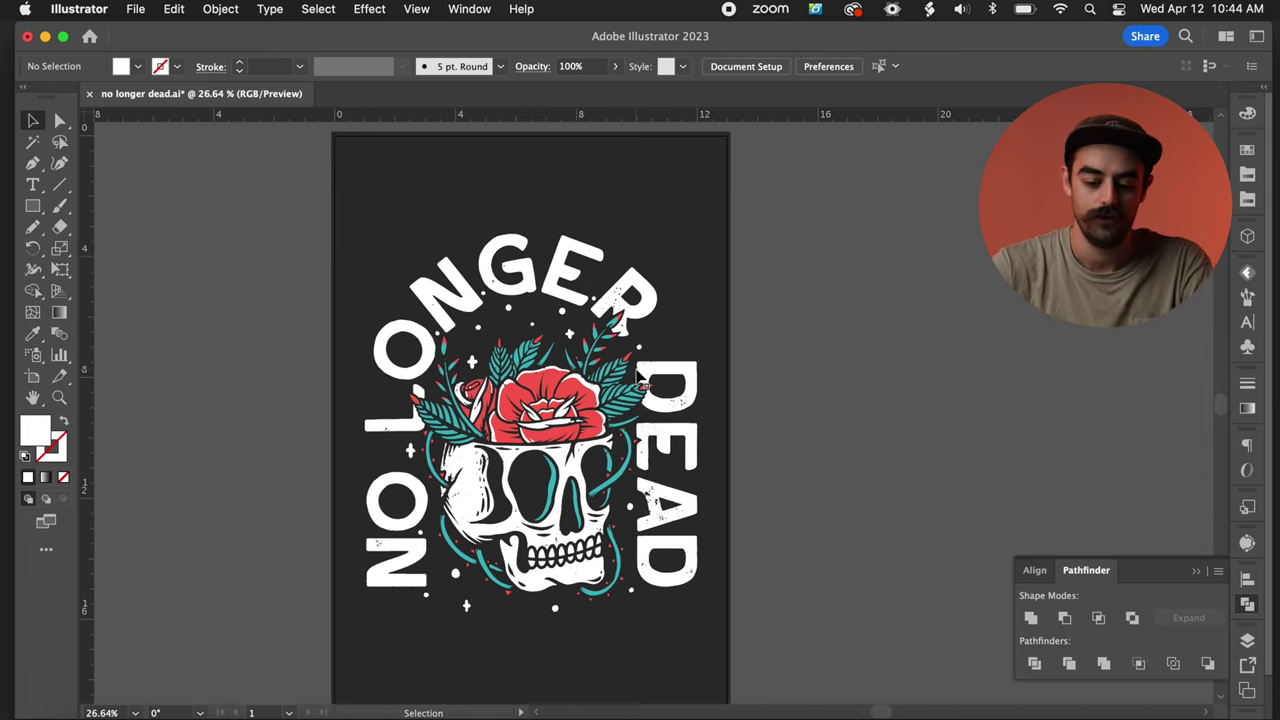
pyautogui.scroll(-2, 638, 376)
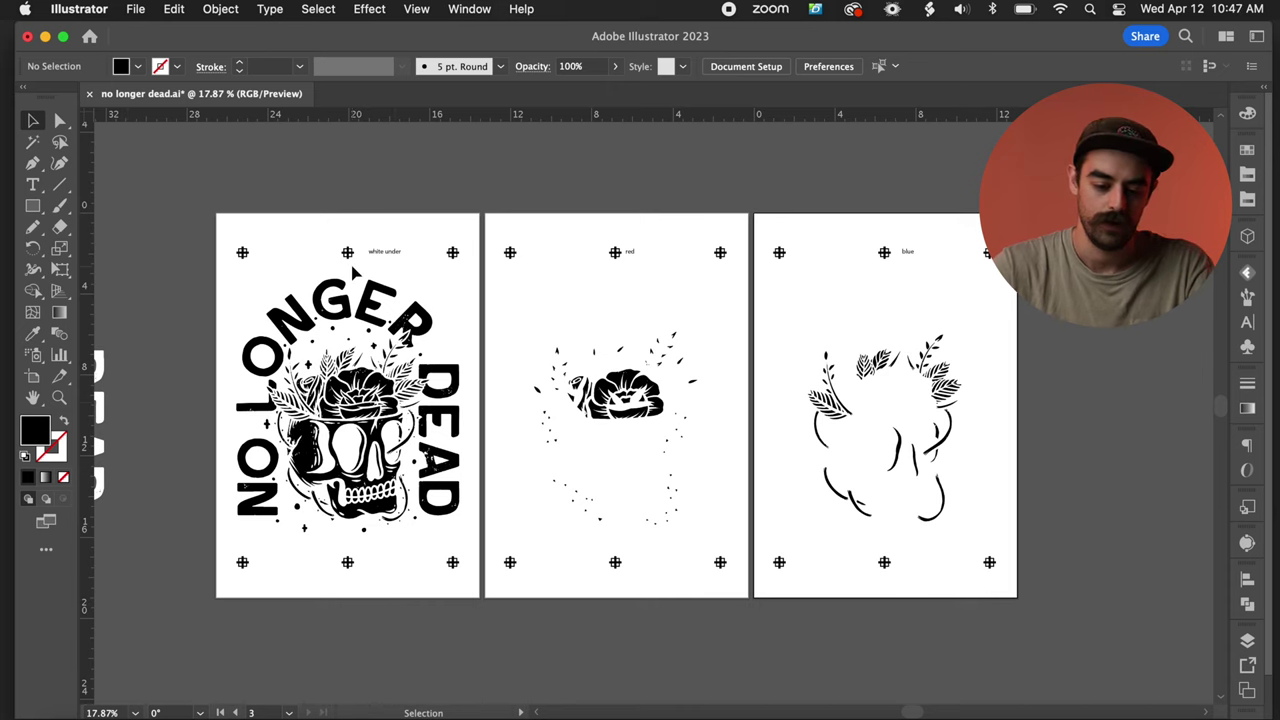
pyautogui.scroll(3, 357, 274)
pyautogui.scroll(-1, 516, 224)
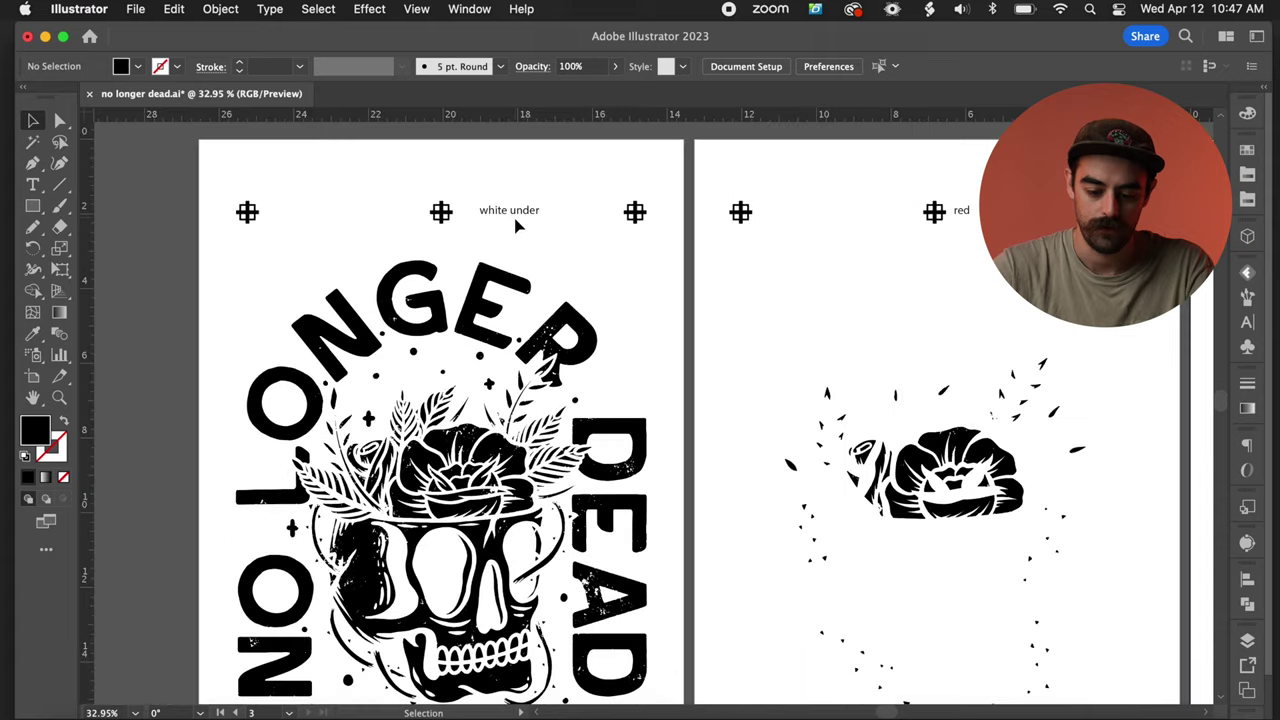
pyautogui.hscroll(5, 598, 497)
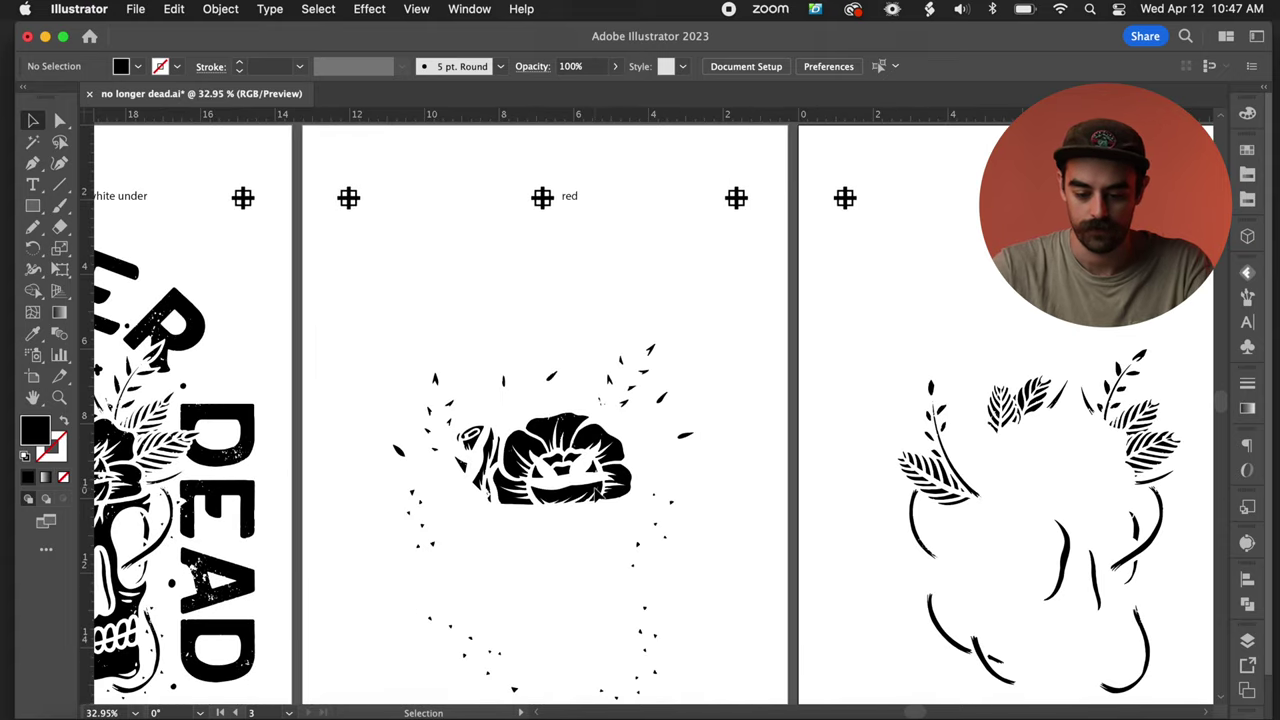
pyautogui.scroll(-3, 568, 528)
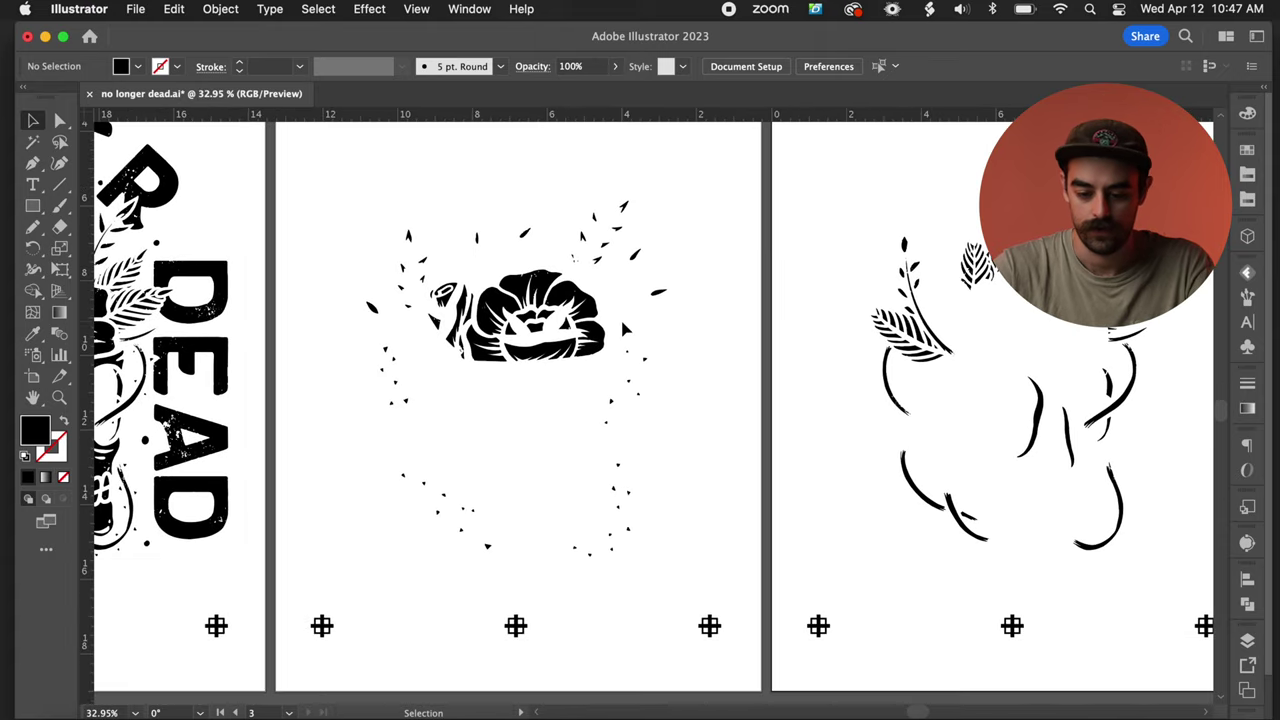
pyautogui.hscroll(5, 566, 530)
pyautogui.scroll(-5, 623, 328)
pyautogui.scroll(-3, 561, 569)
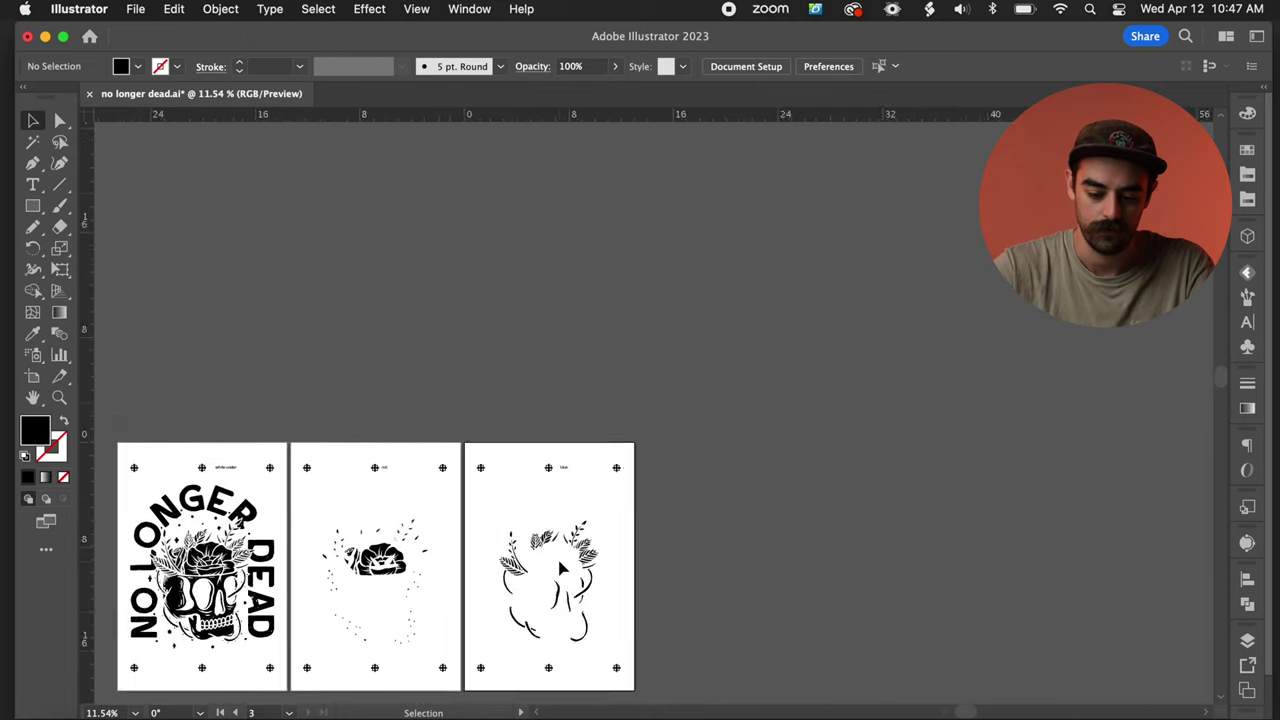
pyautogui.scroll(2, 560, 563)
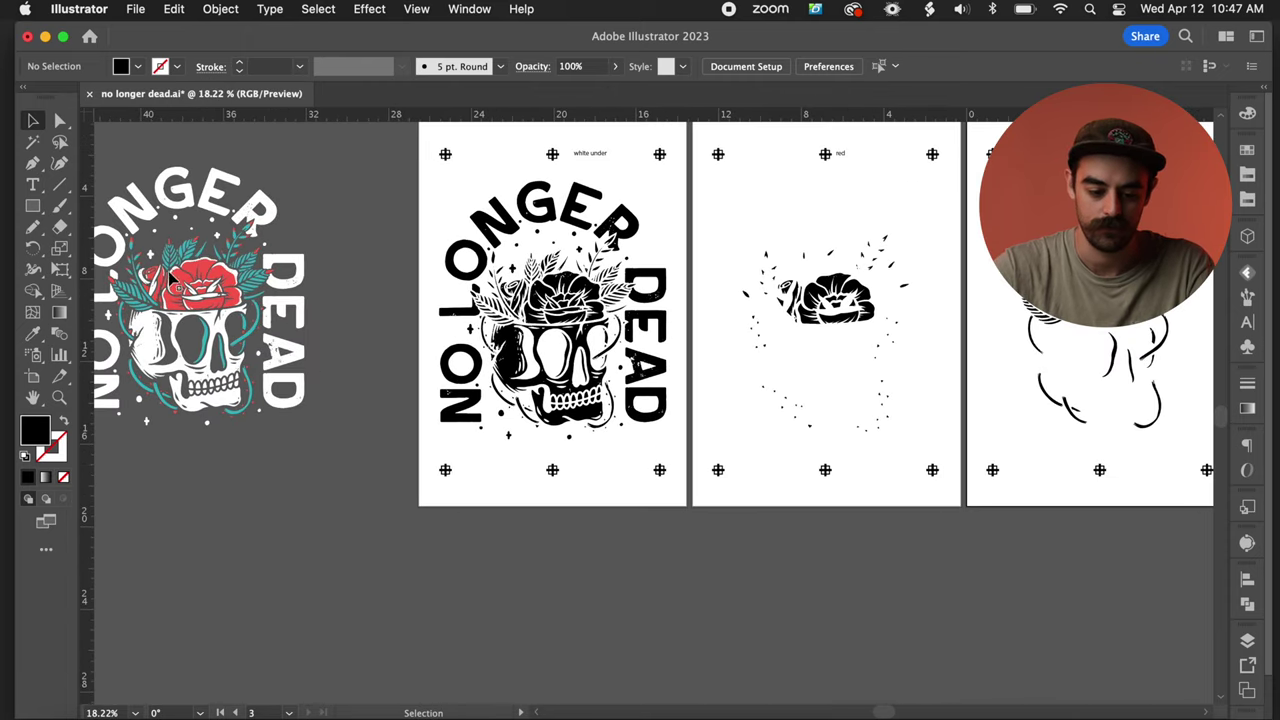